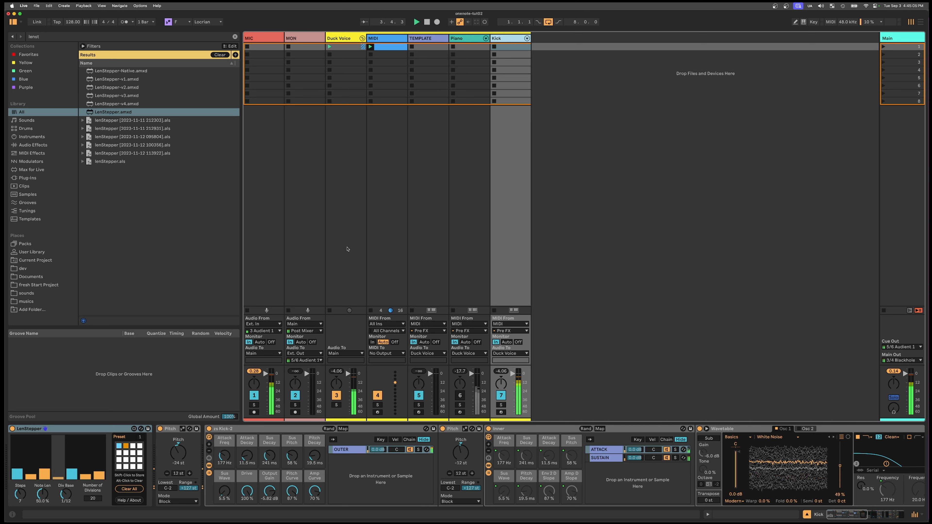
- Lower the kick rack's Attack Freq macro to 92.2 Hz
{"action": "left_click_drag", "start_coordinate": [225, 456], "coordinate": [225, 469]}
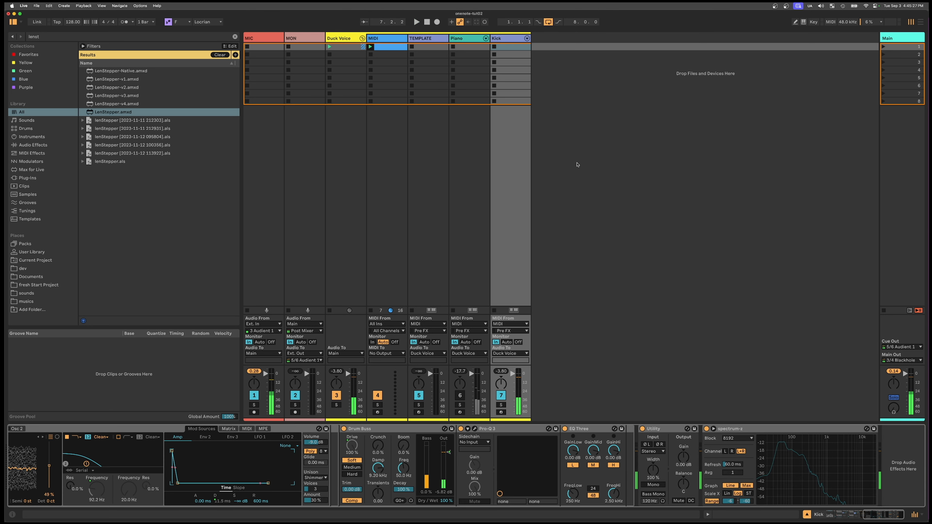
{"action": "mouse_move", "coordinate": [779, 446]}
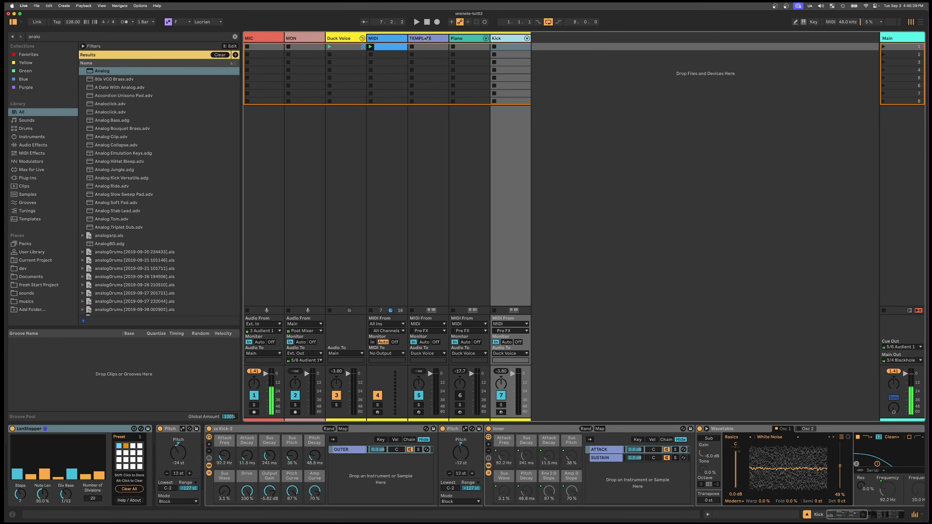
- Duplicate the TEMPLATE track, place the copy after Kick, and set it up as a brown track named HH
{"action": "left_click", "coordinate": [426, 38]}
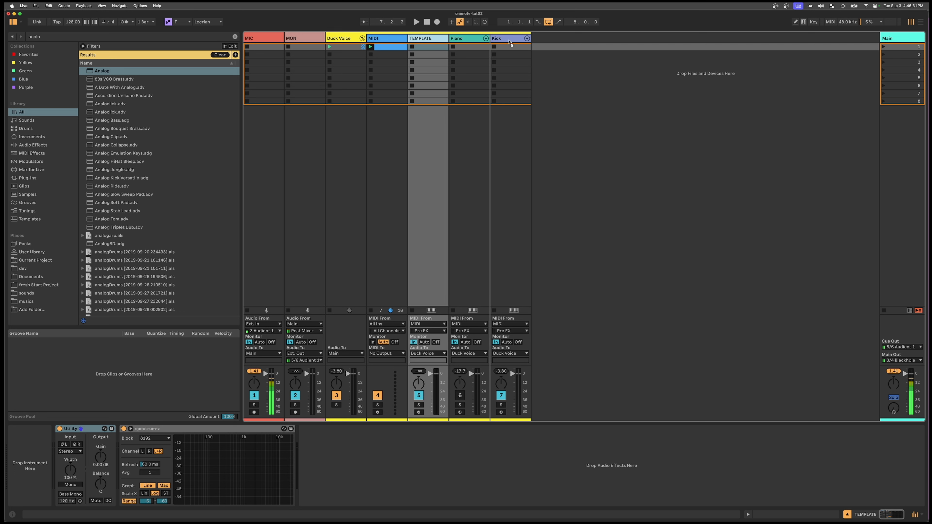
{"action": "left_click_drag", "start_coordinate": [510, 43], "coordinate": [528, 42]}
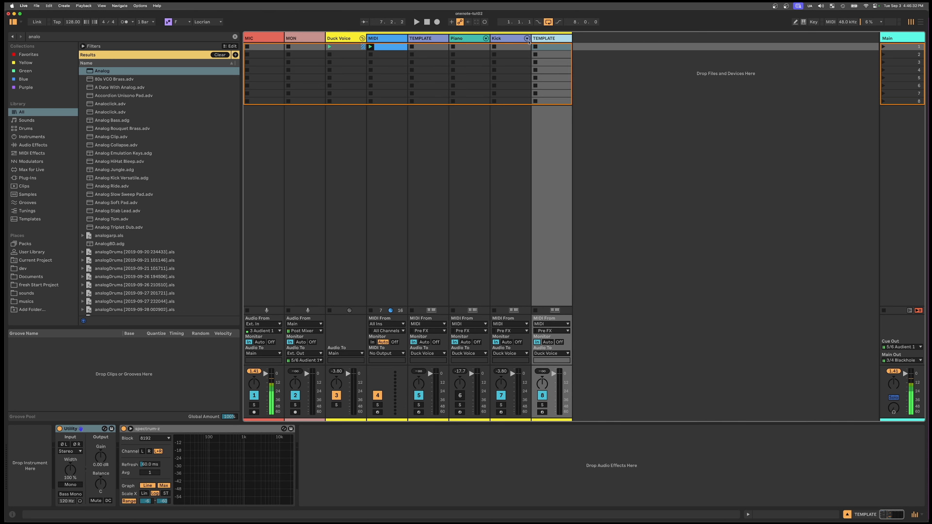
{"action": "left_click", "coordinate": [547, 41]}
{"action": "type", "text": "HH"}
{"action": "key", "text": "Return"}
{"action": "right_click", "coordinate": [547, 40]}
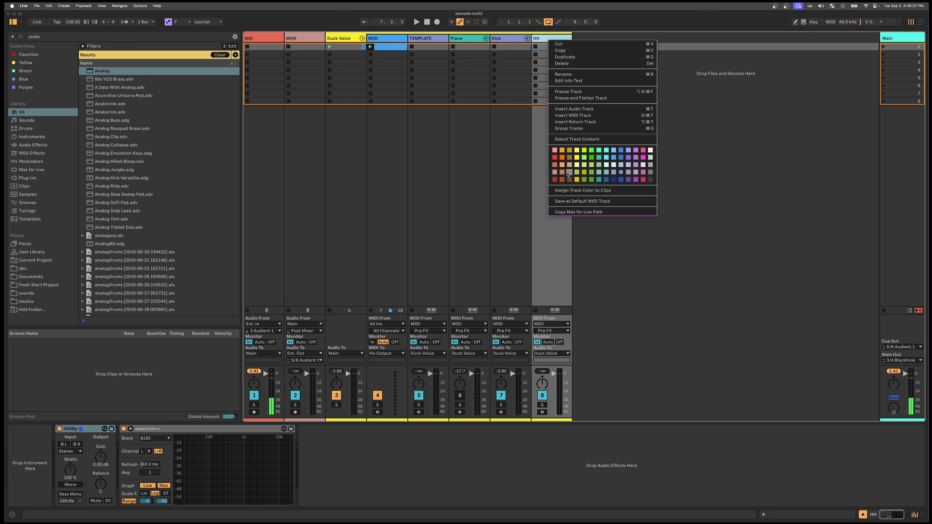
{"action": "left_click", "coordinate": [567, 172]}
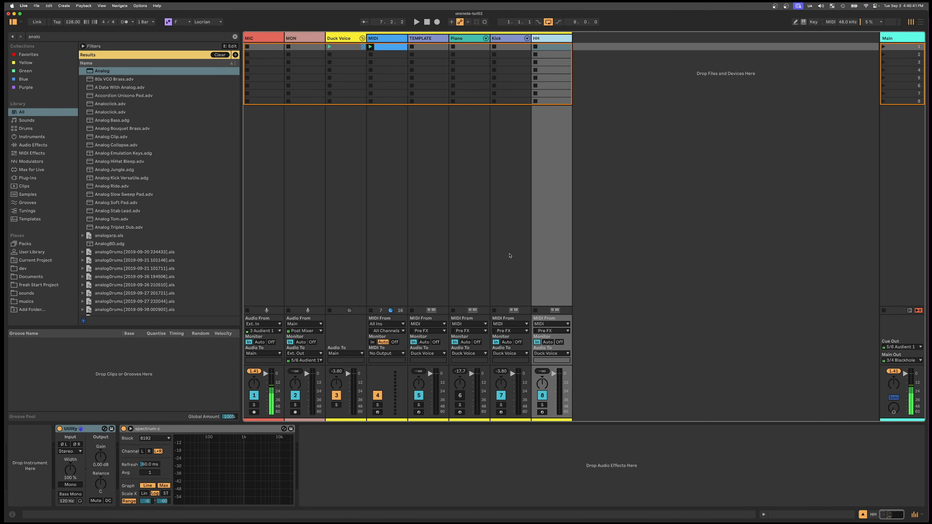
- Load the Analog instrument onto the HH track with both oscillators switched off and only its Noise source enabled
{"action": "key", "text": "super+f"}
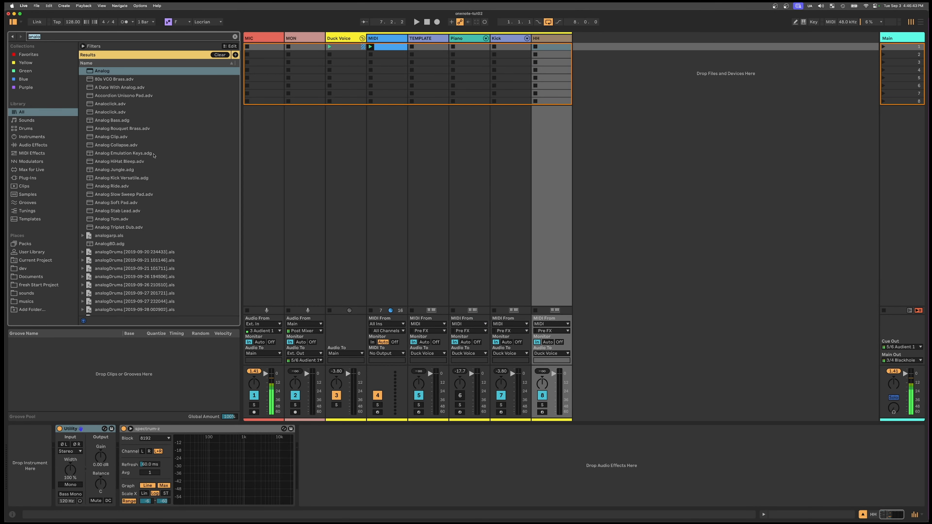
{"action": "double_click", "coordinate": [103, 72]}
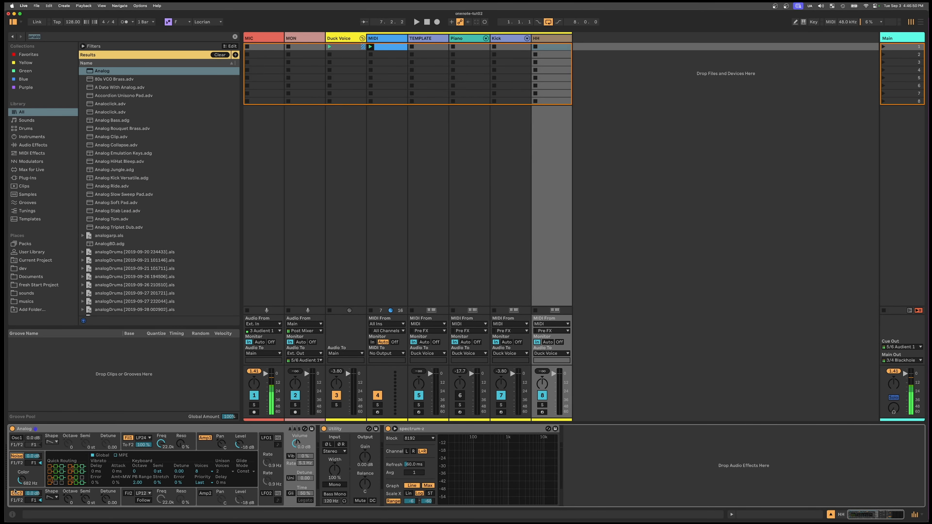
{"action": "left_click", "coordinate": [15, 493]}
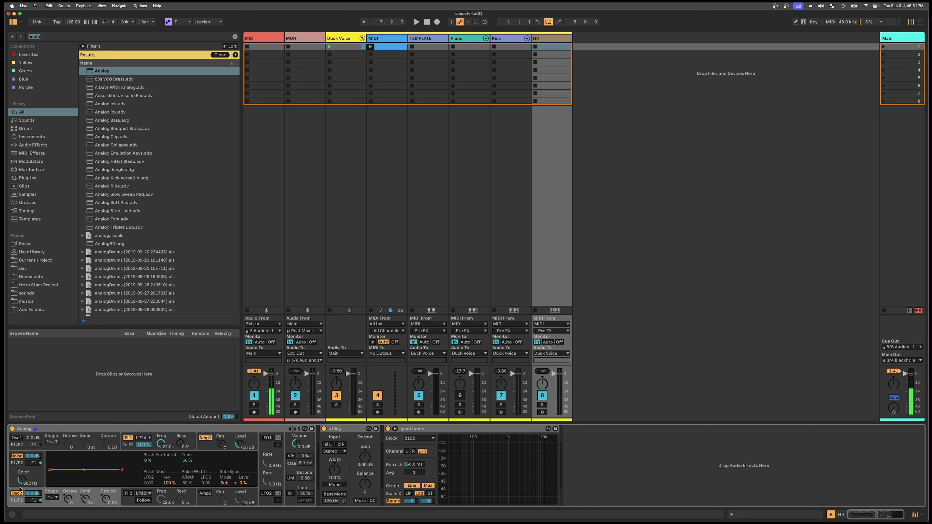
{"action": "left_click", "coordinate": [19, 493]}
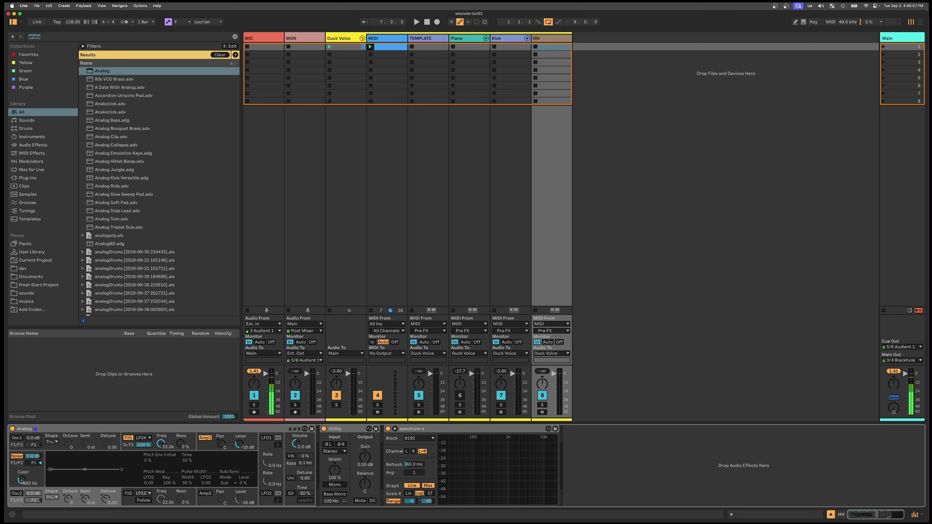
- Mute the Kick track and start playback to hear the HH track
{"action": "left_click", "coordinate": [501, 398]}
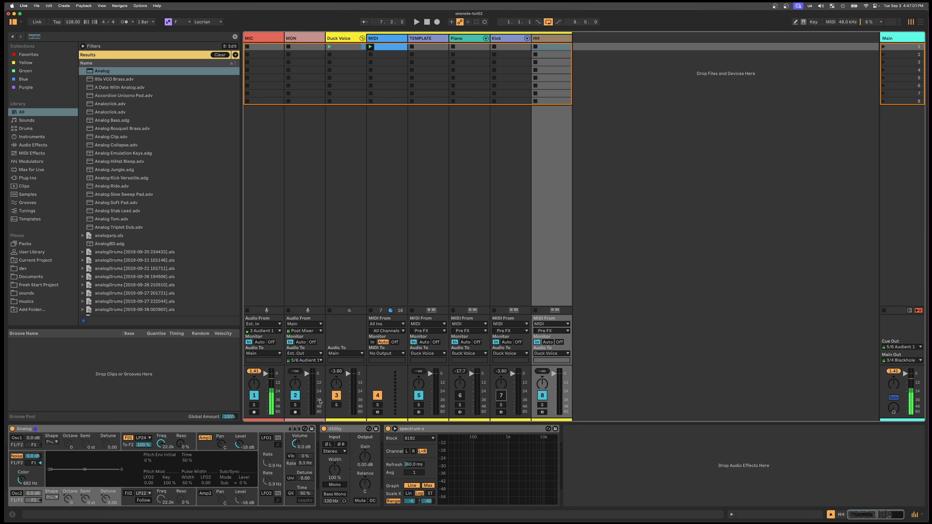
{"action": "key", "text": "space"}
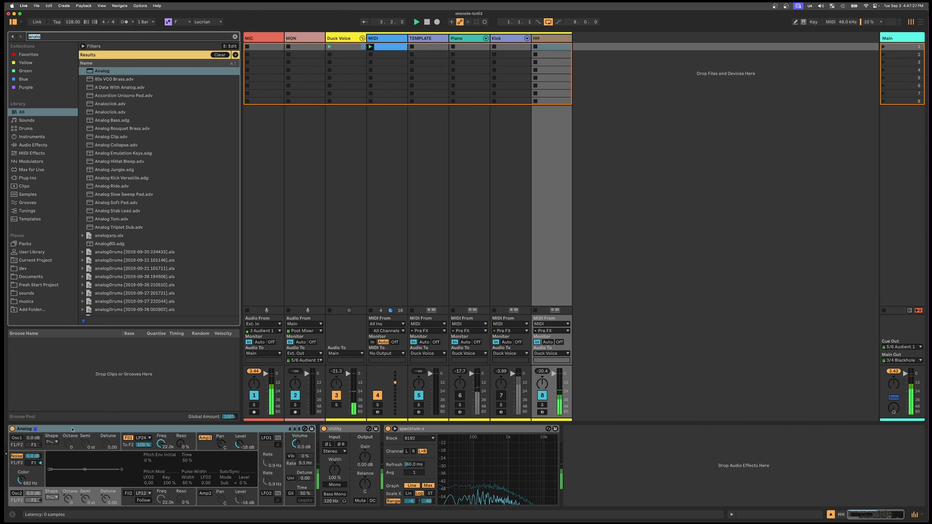
- Add fibonacciNoteEcho.amxd to the HH track and increase its number of iterations
{"action": "type", "text": "fiv"}
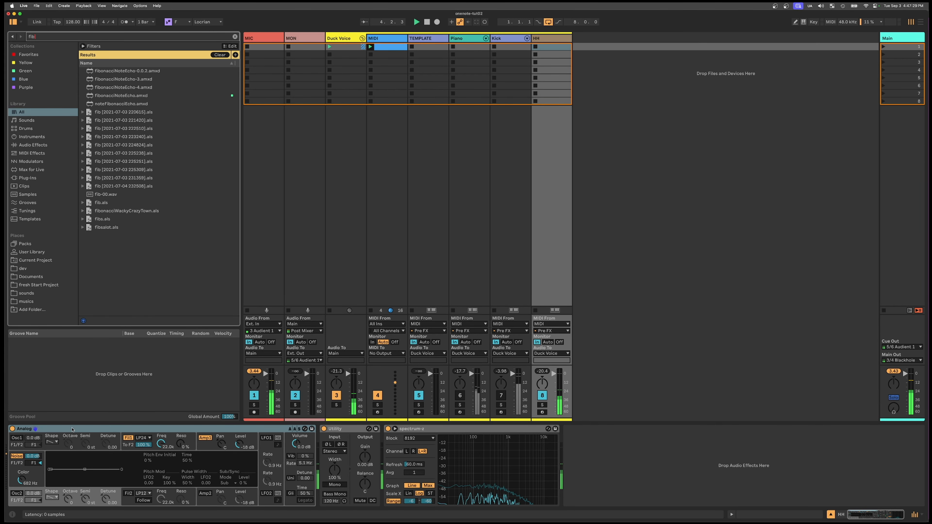
{"action": "key", "text": "Down"}
{"action": "key", "text": "Down"}
{"action": "key", "text": "Down"}
{"action": "key", "text": "Down"}
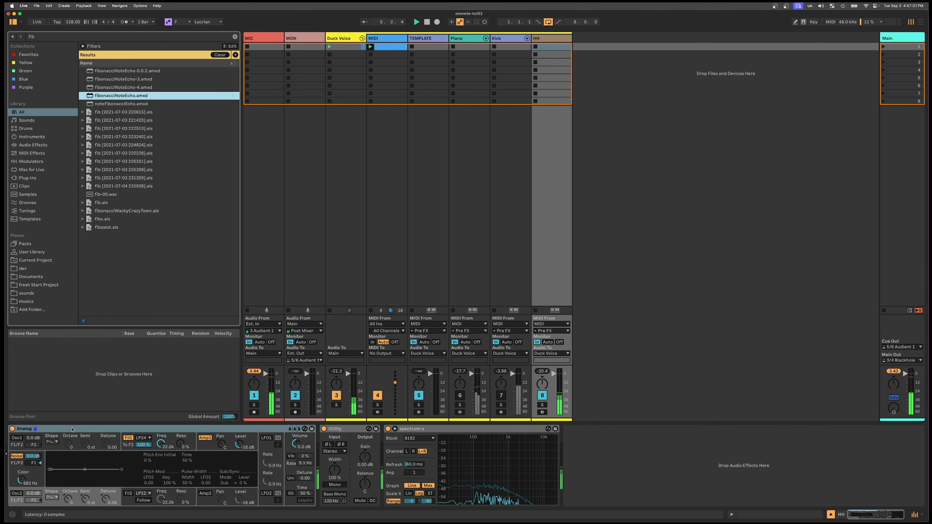
{"action": "key", "text": "Return"}
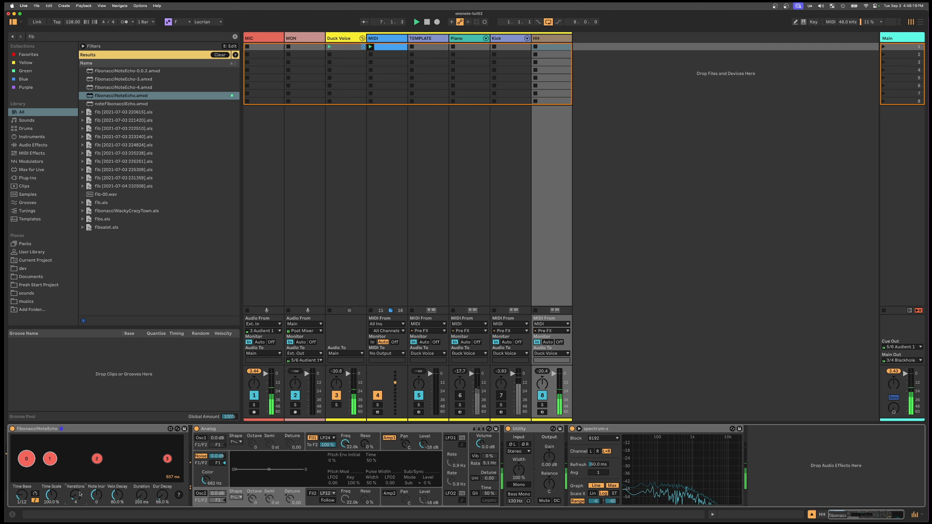
{"action": "scroll", "coordinate": [80, 494], "scroll_direction": "up", "scroll_amount": 1}
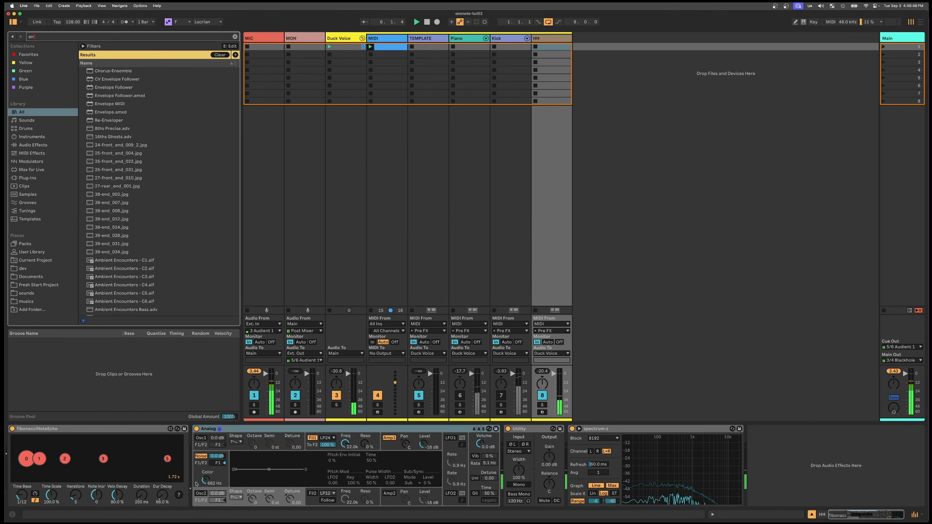
- Add an Envelope Follower to the HH track and place it directly after Analog
{"action": "type", "text": "nvel"}
{"action": "key", "text": "Down"}
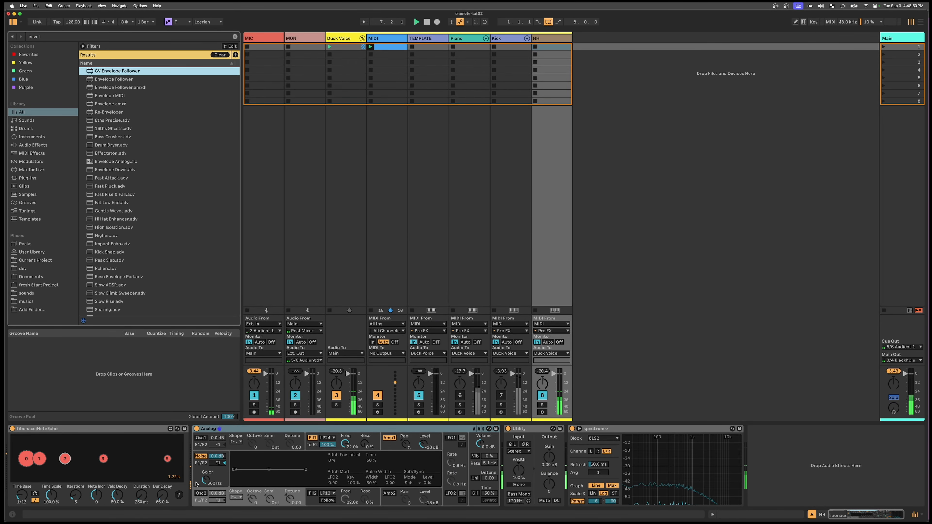
{"action": "key", "text": "Down"}
{"action": "key", "text": "Return"}
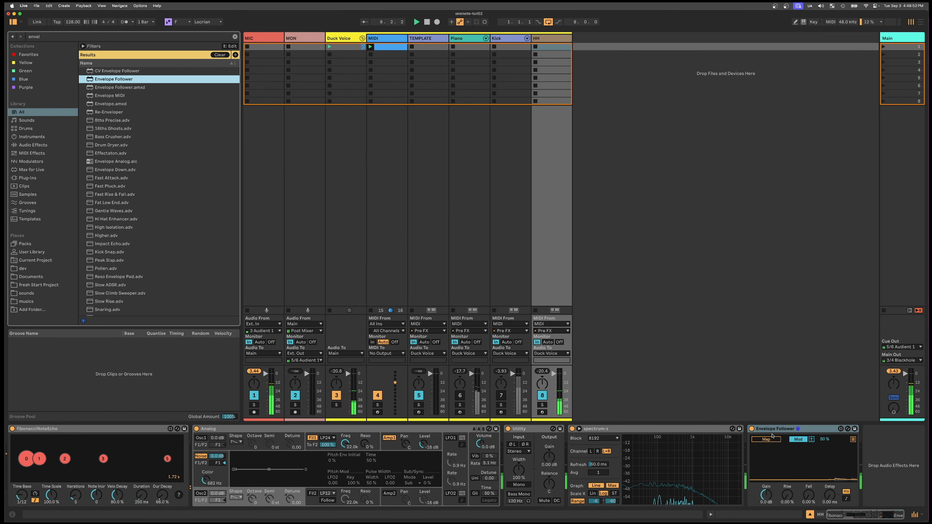
{"action": "left_click_drag", "start_coordinate": [777, 429], "coordinate": [520, 439]}
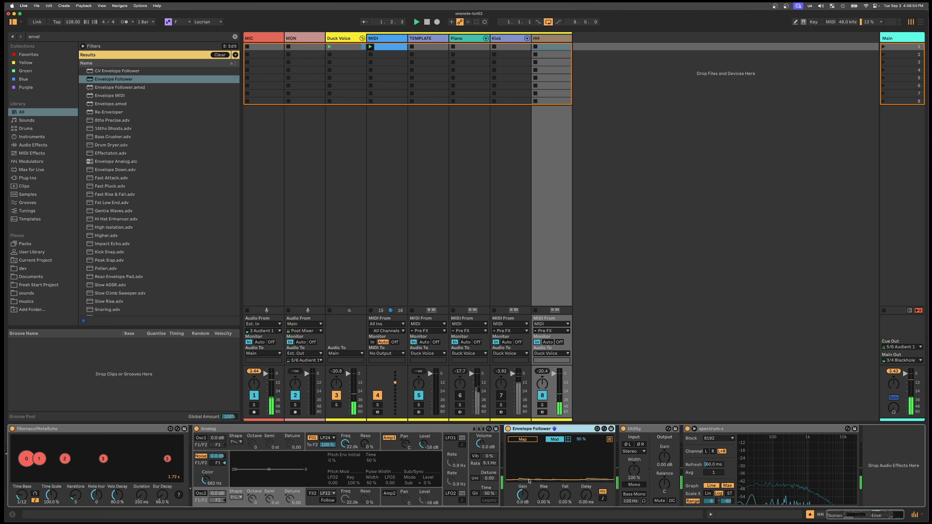
- Set the Envelope Follower's gain to 30 dB and map it to Analog's Noise Color in Remote mode, with a range of 44% to 75%
{"action": "left_click_drag", "start_coordinate": [523, 492], "coordinate": [523, 459]}
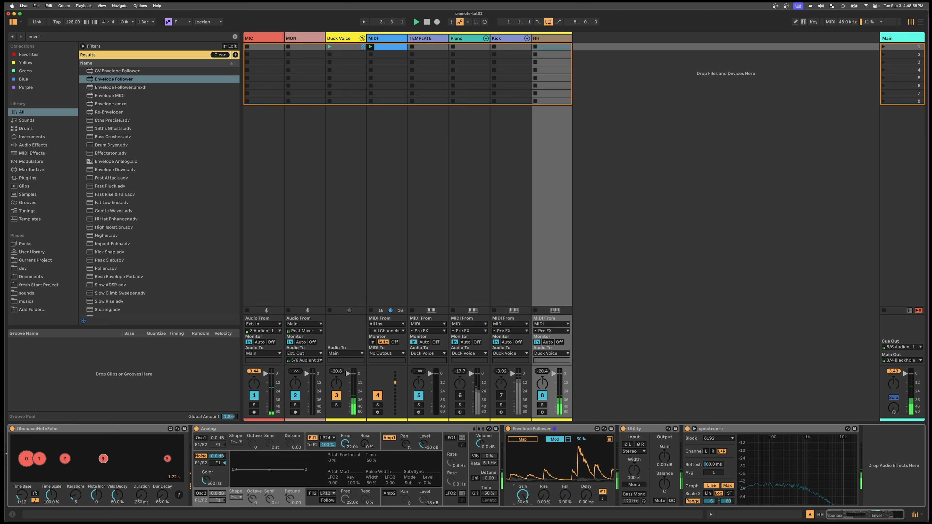
{"action": "left_click", "coordinate": [554, 439]}
{"action": "left_click", "coordinate": [562, 429]}
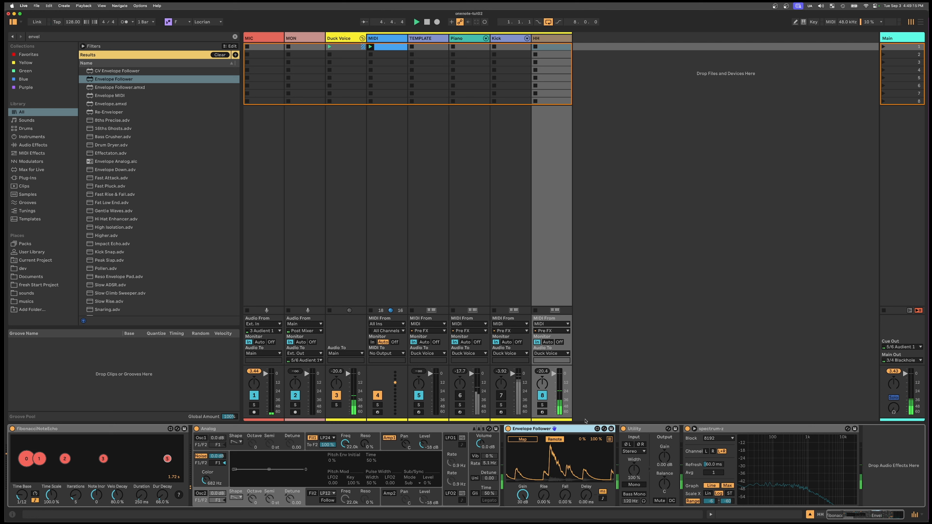
{"action": "left_click", "coordinate": [521, 440]}
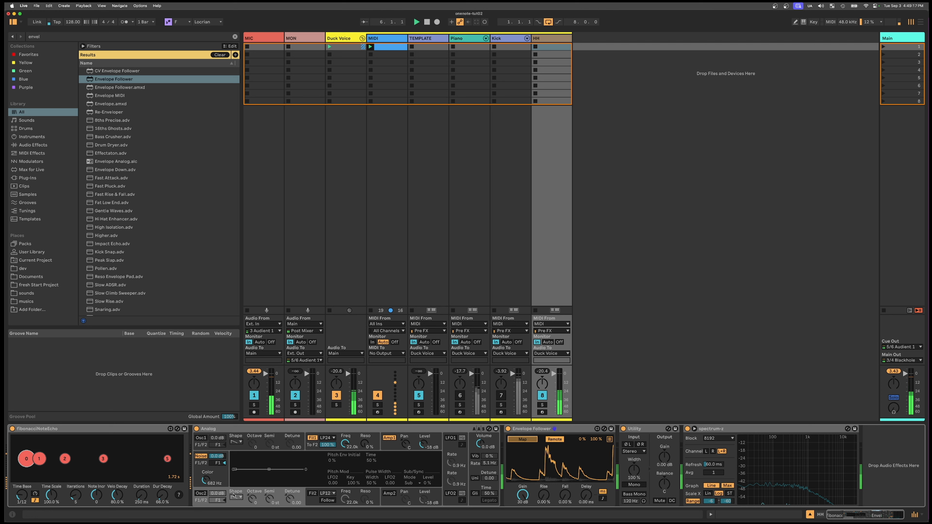
{"action": "left_click", "coordinate": [207, 482]}
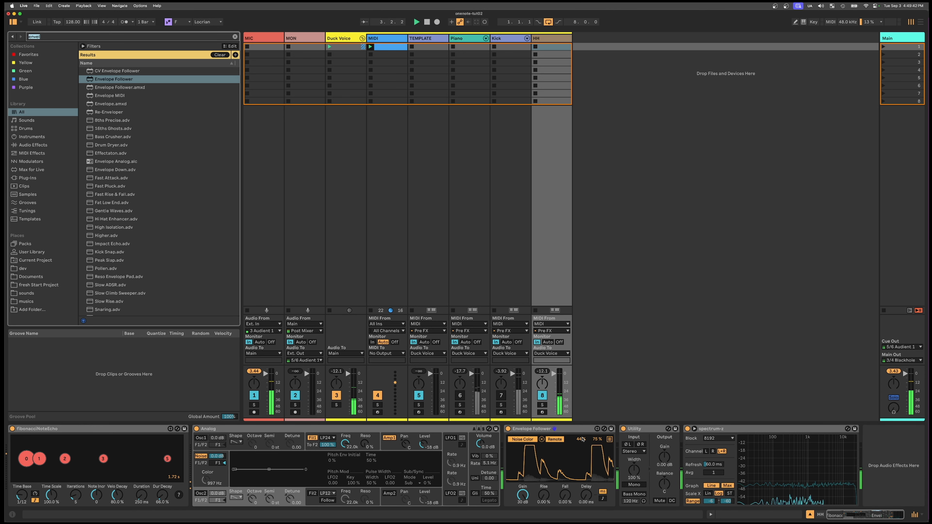
- Add Modulation Delay.amxd to the HH track and place it directly after the Envelope Follower
{"action": "type", "text": "modula"}
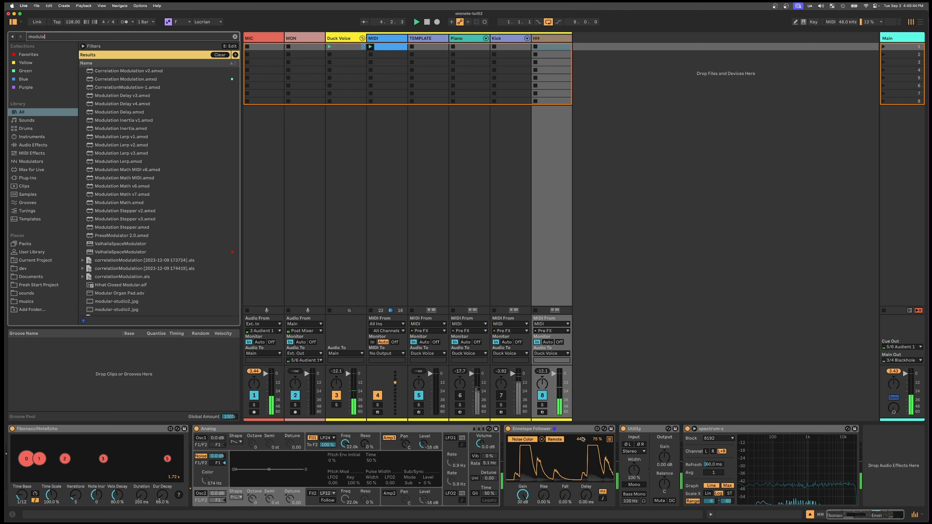
{"action": "type", "text": "tion delao"}
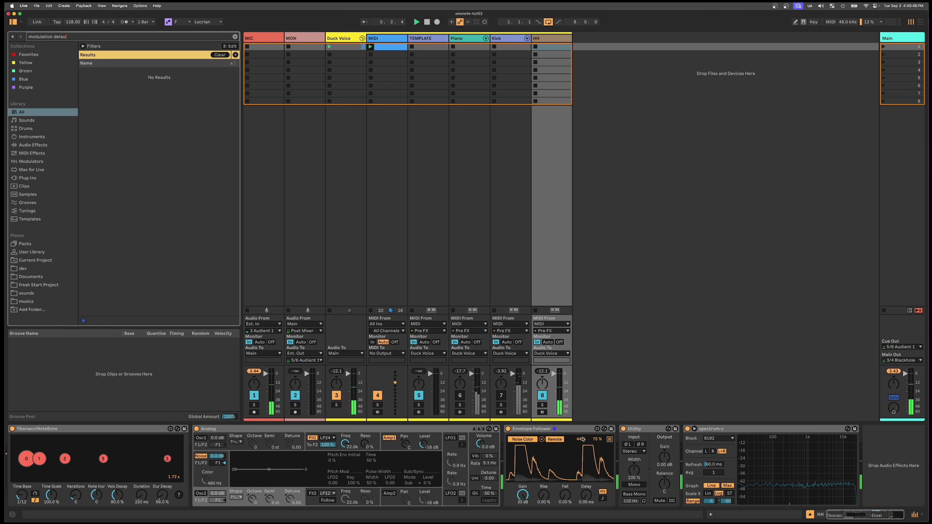
{"action": "key", "text": "Down"}
{"action": "key", "text": "Down"}
{"action": "key", "text": "Down"}
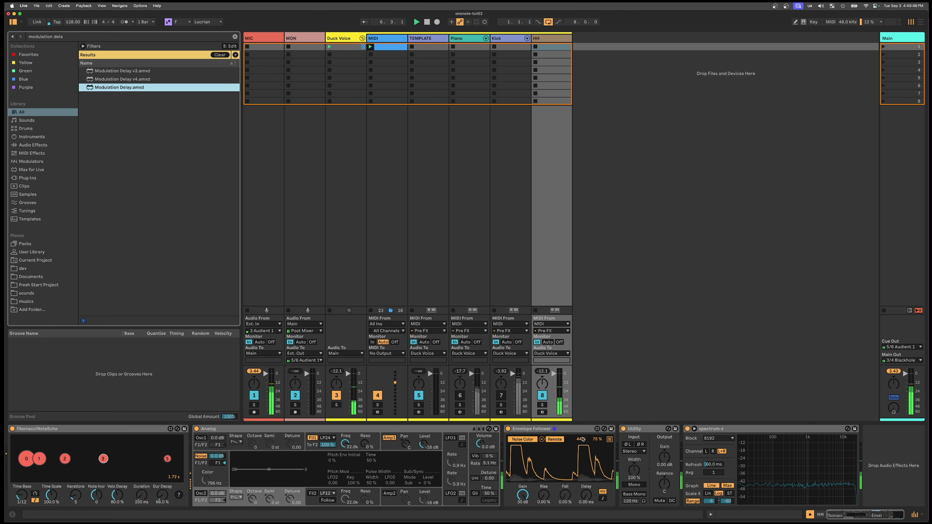
{"action": "key", "text": "Return"}
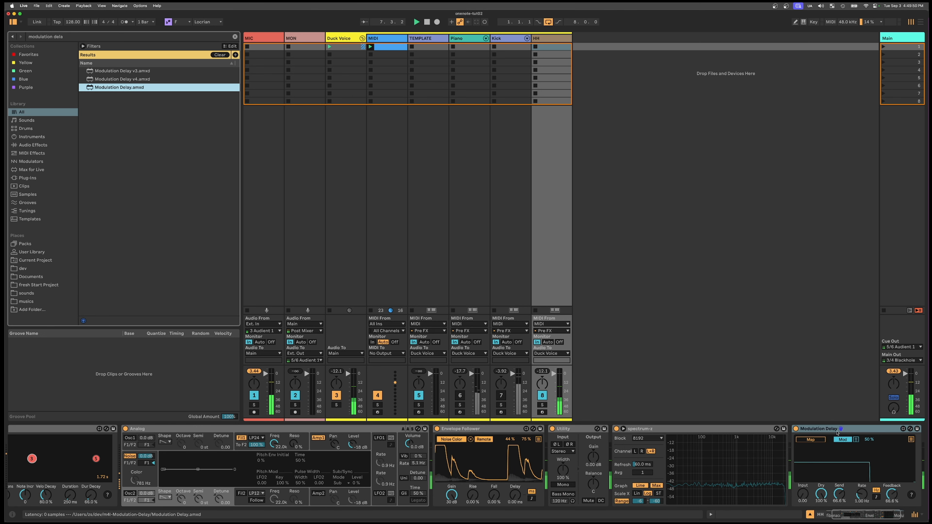
{"action": "left_click", "coordinate": [851, 430]}
{"action": "left_click_drag", "start_coordinate": [851, 431], "coordinate": [550, 448]}
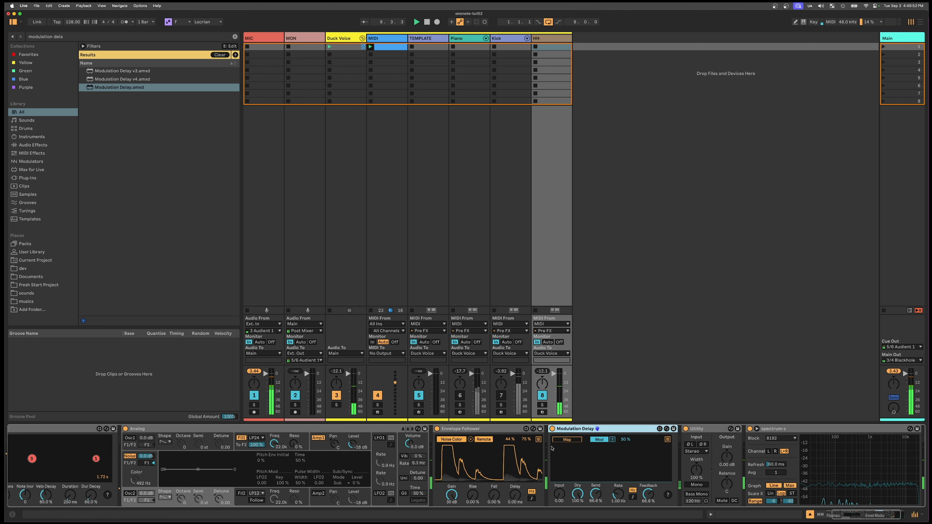
- Map the Envelope Follower's second modulation slot to the Modulation Delay's Input in Remote mode
{"action": "left_click", "coordinate": [538, 440]}
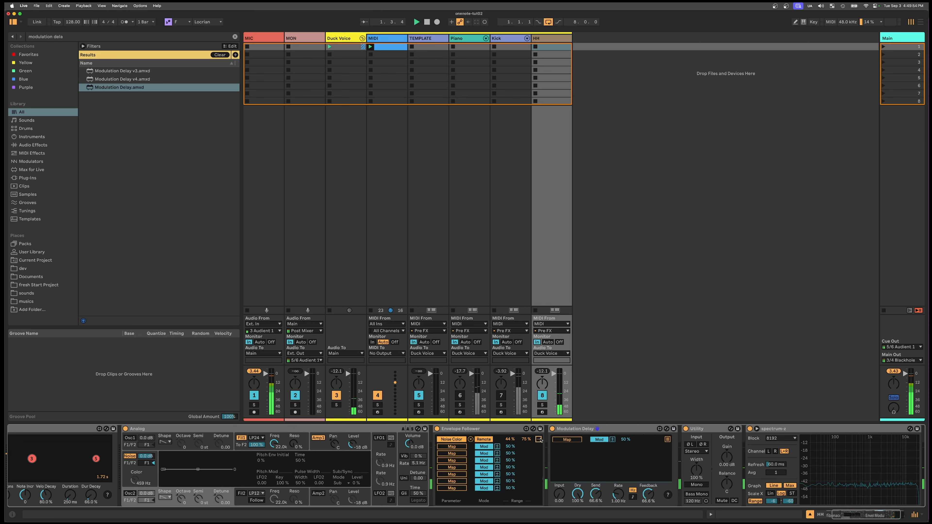
{"action": "left_click", "coordinate": [483, 446]}
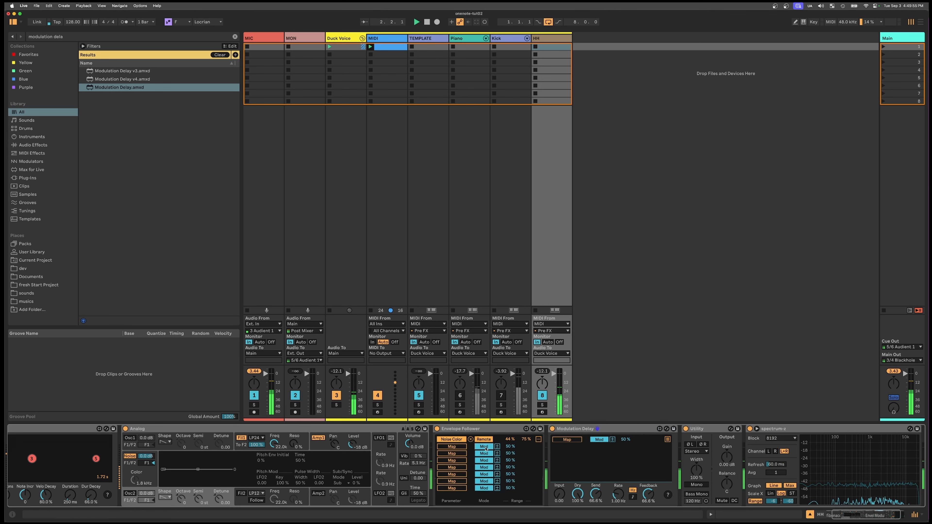
{"action": "left_click", "coordinate": [448, 447]}
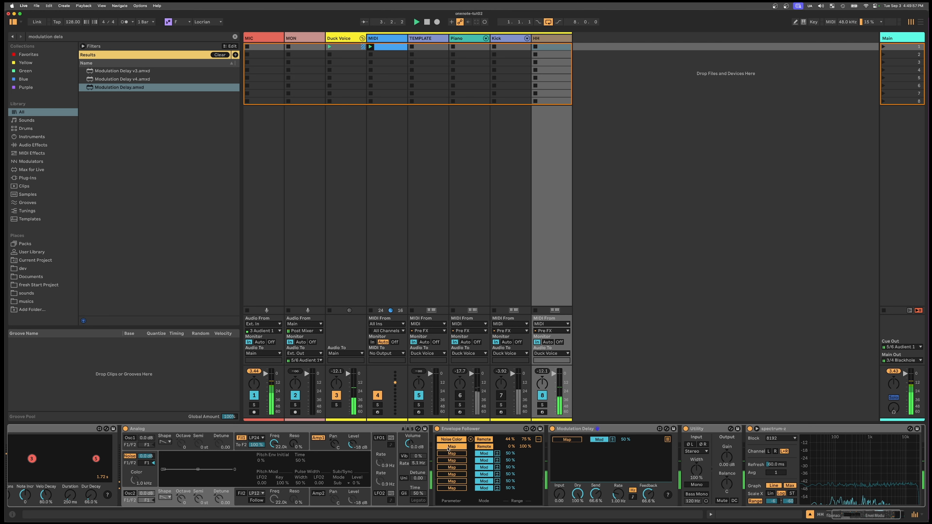
{"action": "left_click", "coordinate": [559, 496]}
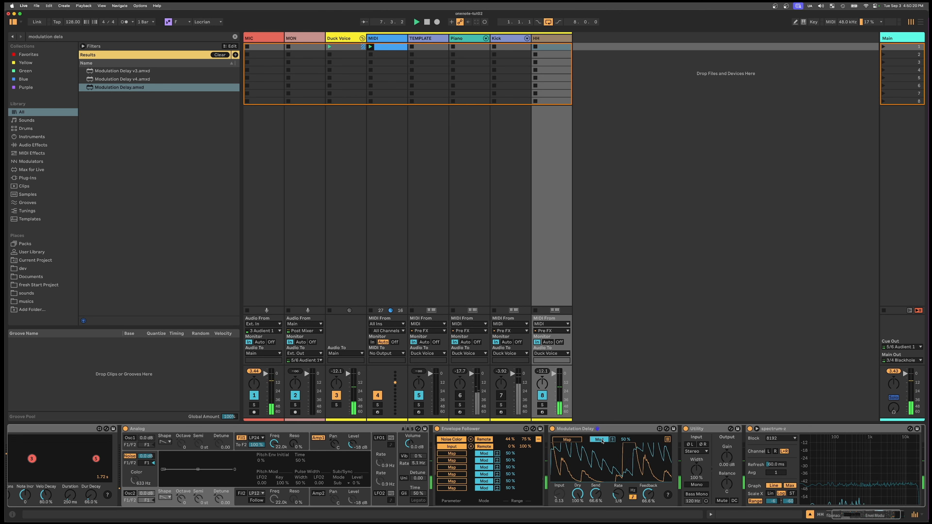
- Map the Modulation Delay's first slot to the frequency of Analog's filter 1 in Remote mode
{"action": "key", "text": "super+f"}
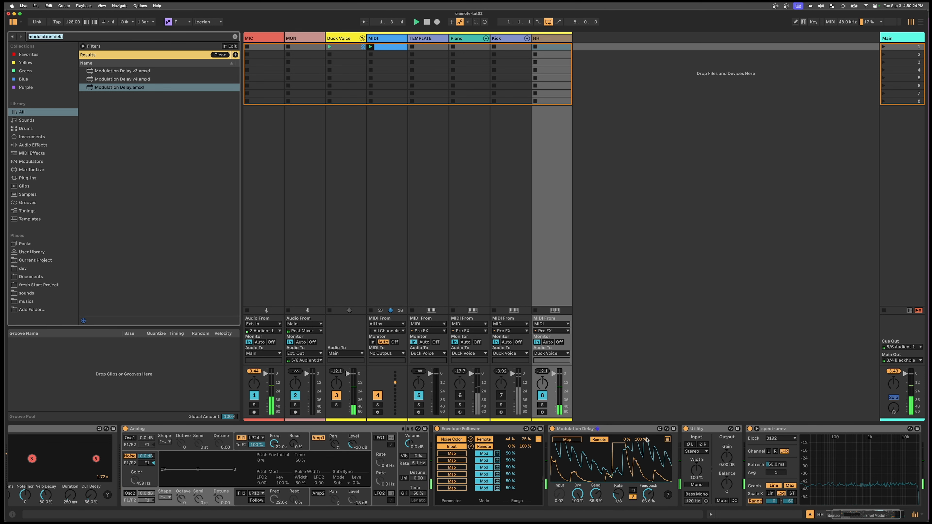
{"action": "left_click", "coordinate": [667, 440]}
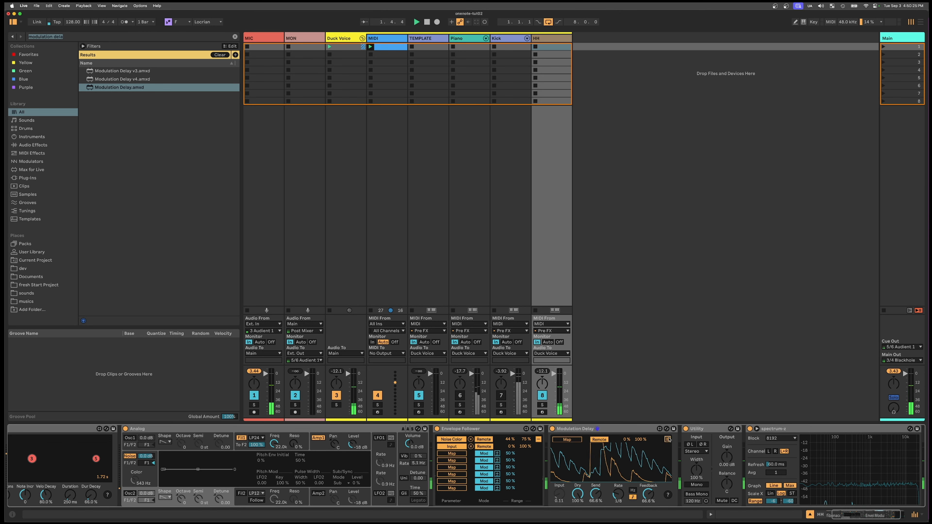
{"action": "left_click", "coordinate": [560, 440]}
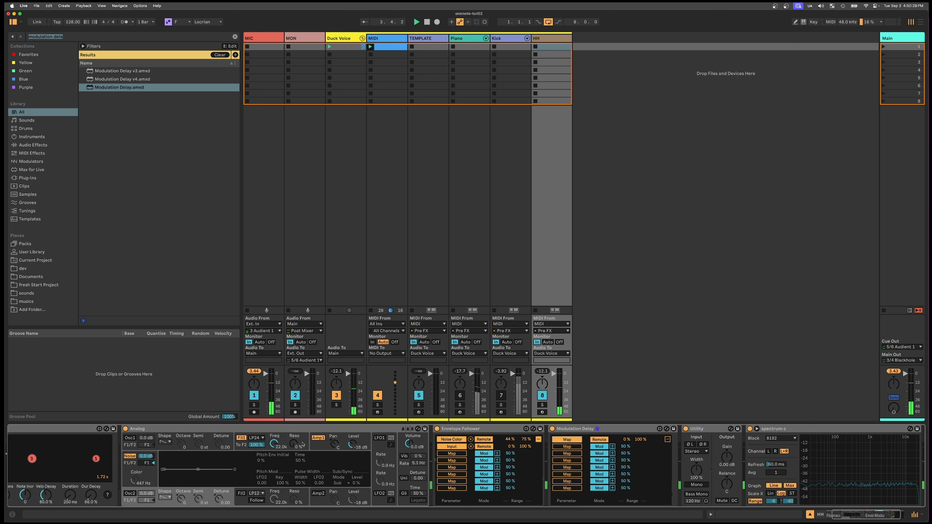
{"action": "left_click", "coordinate": [274, 443]}
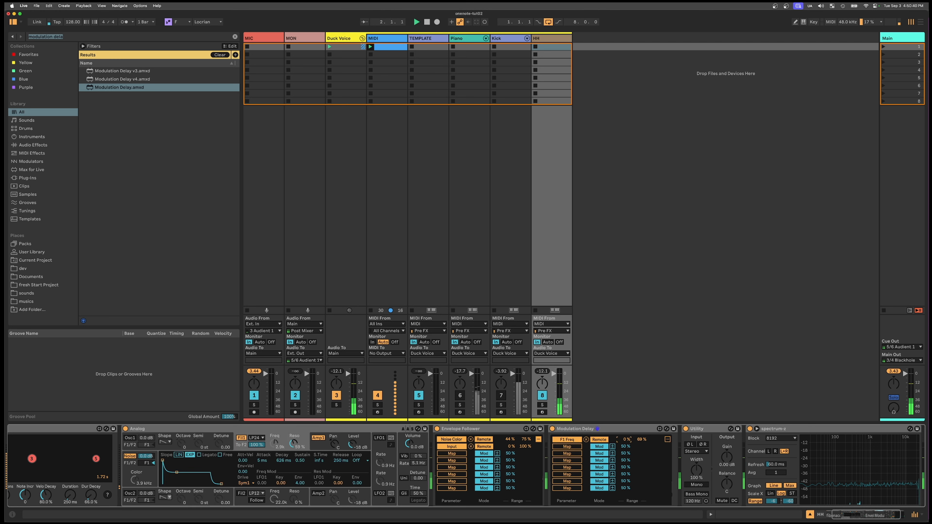
- Set the minimum of the Modulation Delay's F1 Freq mapping range to 19%
{"action": "left_click_drag", "start_coordinate": [627, 440], "coordinate": [627, 433]}
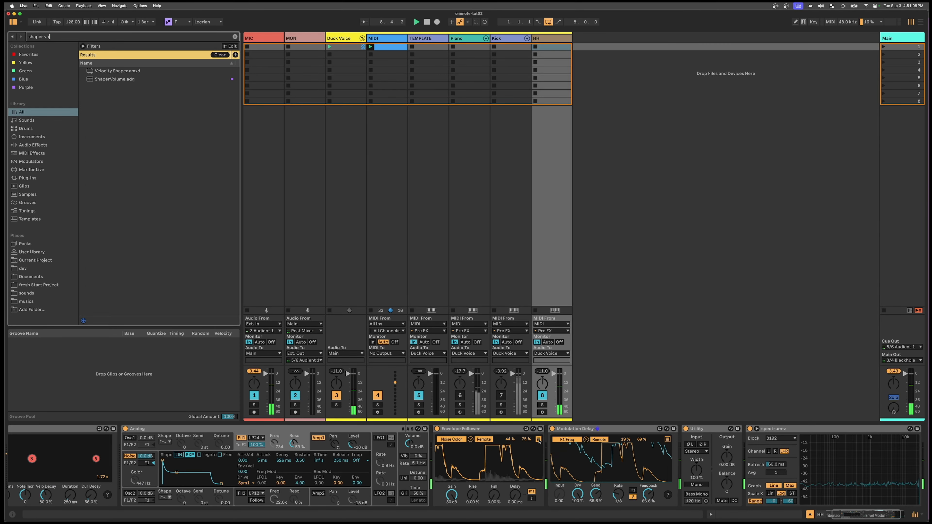
- Search for "shaper vol", add ShaperVolume.adg to the HH track and place it between the Modulation Delay and the Utility
{"action": "type", "text": "l"}
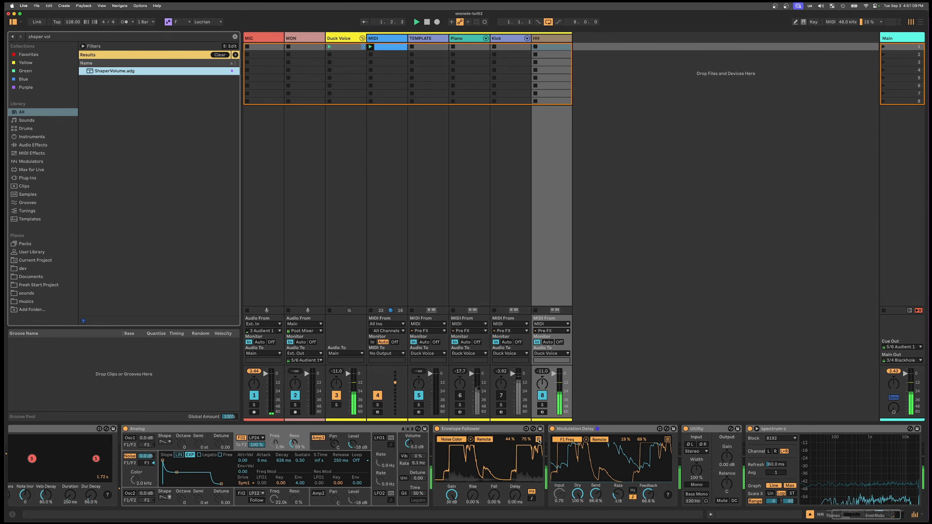
{"action": "key", "text": "Return"}
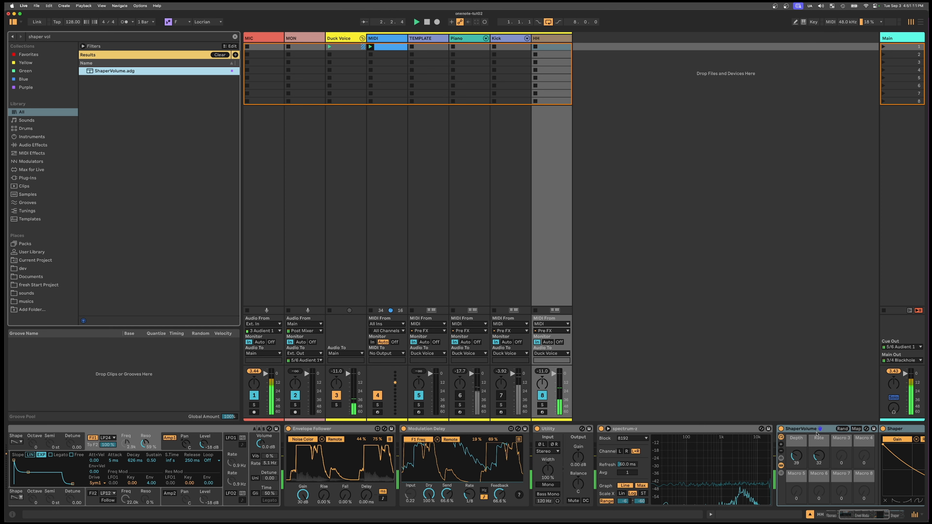
{"action": "left_click_drag", "start_coordinate": [802, 429], "coordinate": [539, 436]}
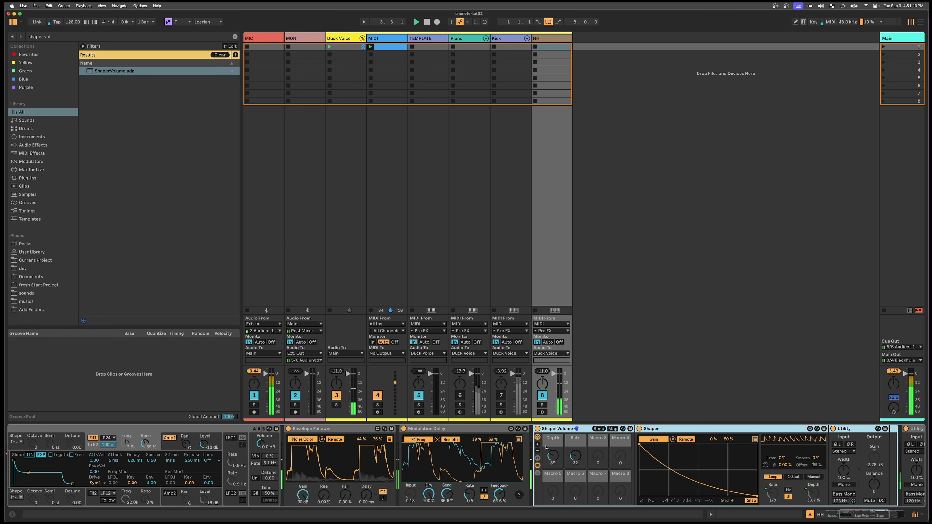
- Reshape the Shaper's curve in ShaperVolume into a gate that stays high for the first grid quarter and drops straight to zero
{"action": "scroll", "coordinate": [584, 430], "scroll_direction": "right", "scroll_amount": 7}
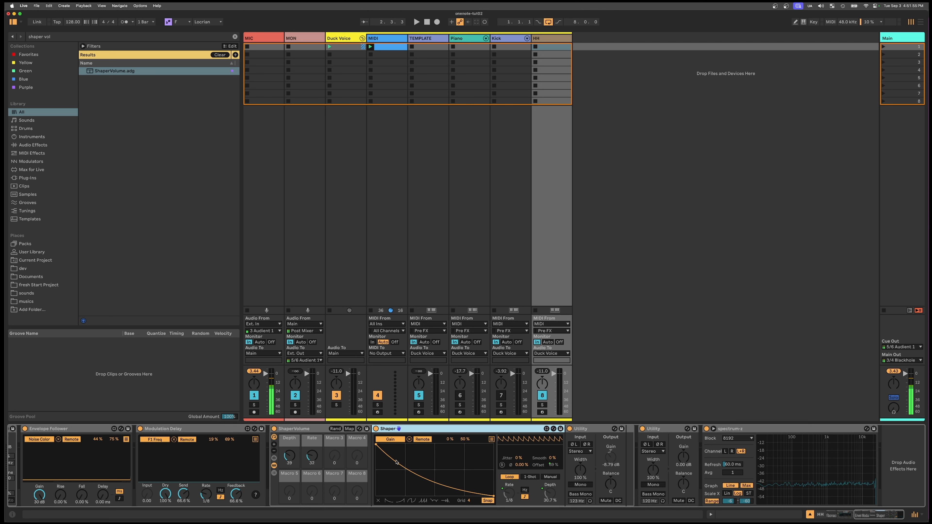
{"action": "left_click_drag", "start_coordinate": [405, 470], "coordinate": [391, 499]}
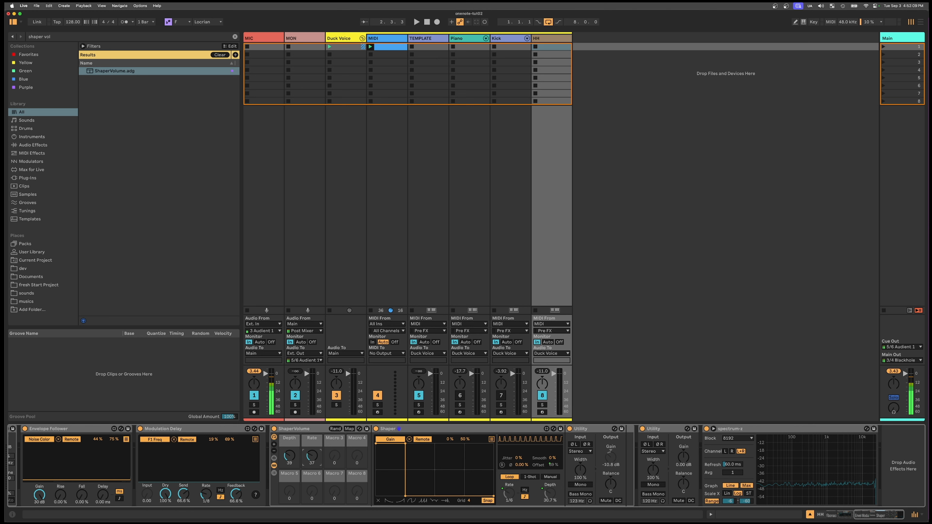
- Set ShaperVolume's Rate macro to 24 and, with playback running, its Depth macro to 127
{"action": "left_click", "coordinate": [318, 430]}
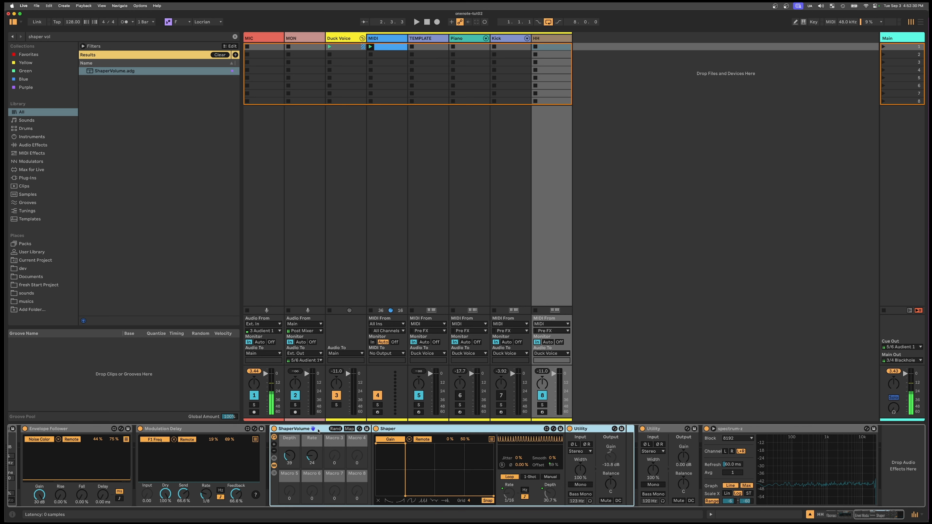
{"action": "key", "text": "space"}
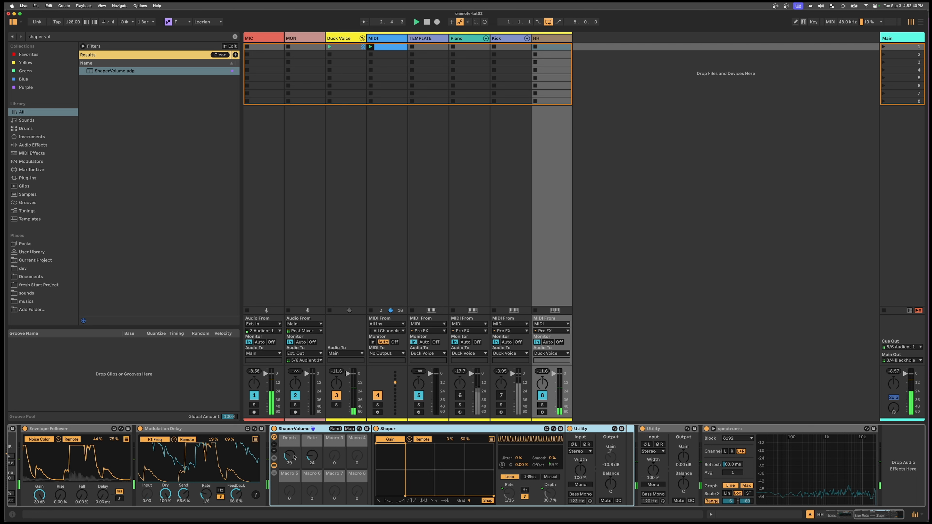
{"action": "left_click_drag", "start_coordinate": [294, 457], "coordinate": [294, 429]}
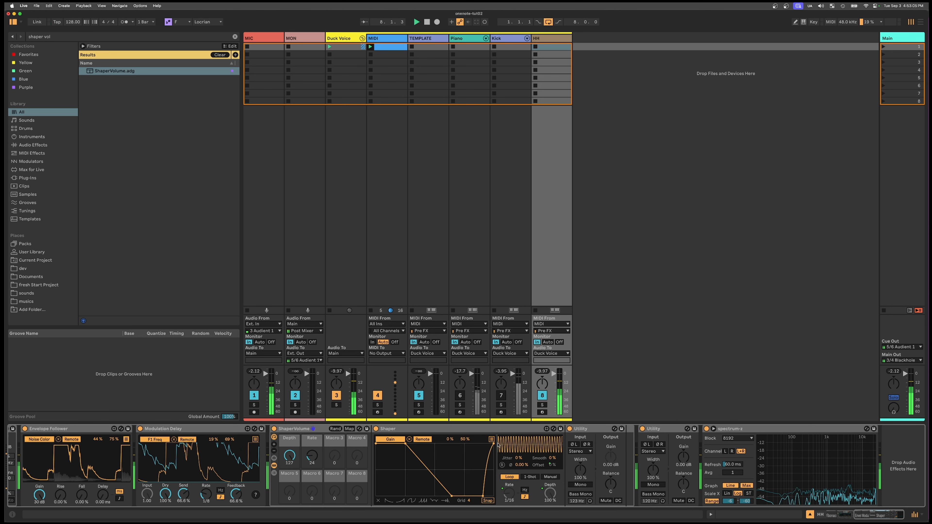
- Soften the Shaper's curve into a trapezoid with a short rise, a hold past the first grid line and a sloped fall to zero
{"action": "left_click", "coordinate": [494, 444]}
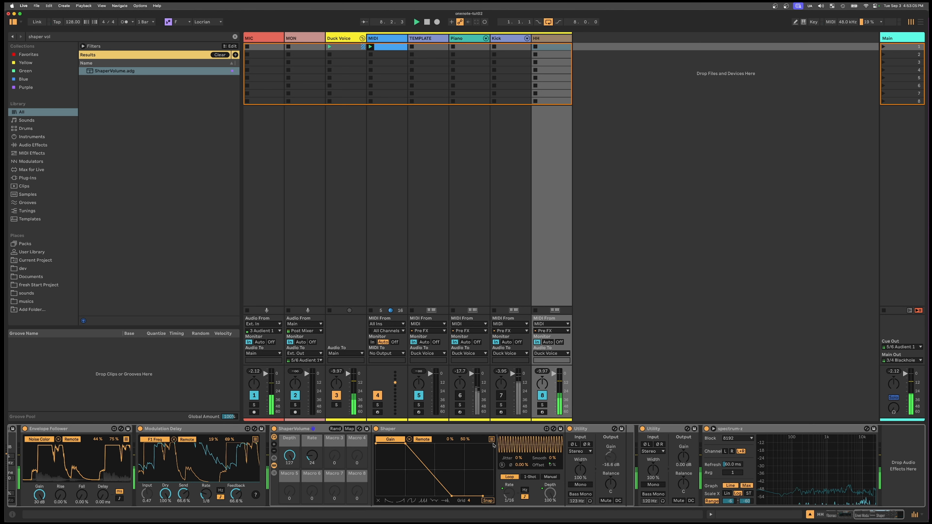
{"action": "left_click_drag", "start_coordinate": [485, 498], "coordinate": [493, 496]}
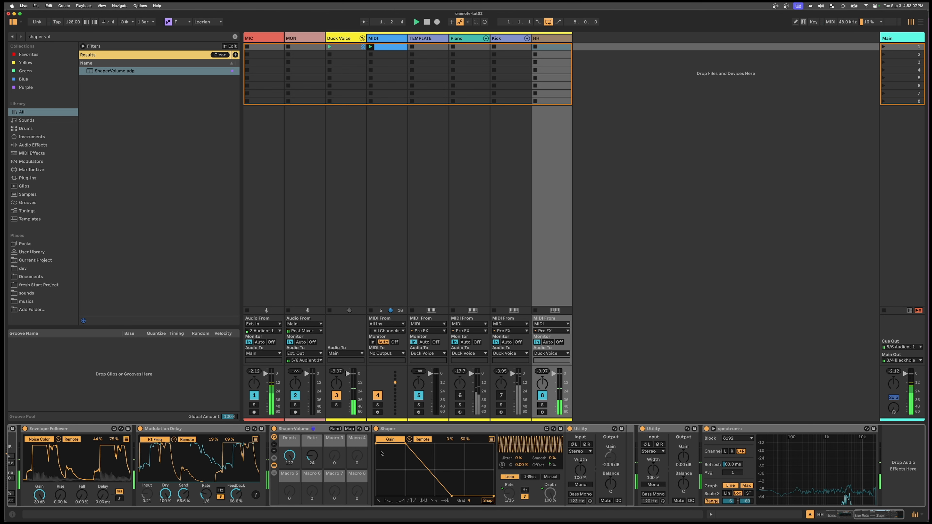
{"action": "left_click_drag", "start_coordinate": [376, 445], "coordinate": [364, 502]}
{"action": "left_click_drag", "start_coordinate": [392, 468], "coordinate": [410, 445]}
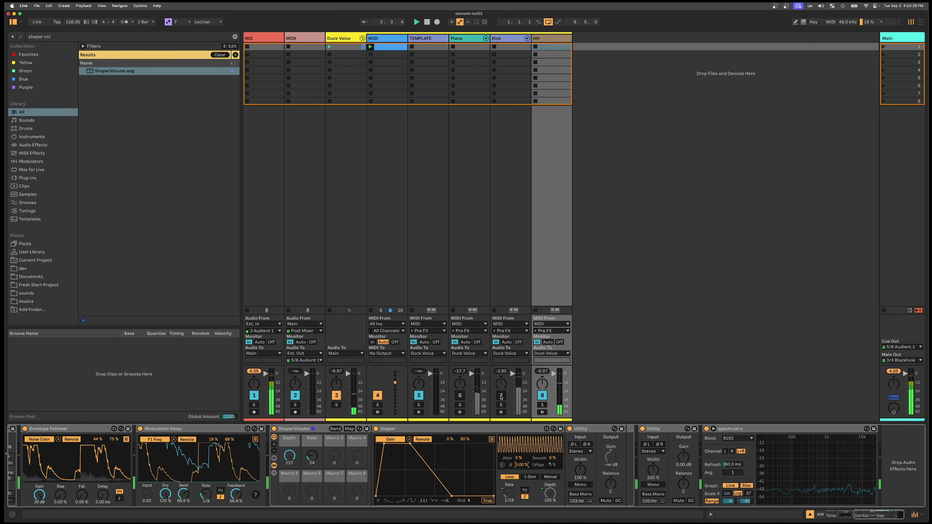
- Turn the Kick track back on and set ShaperVolume's Rate macro to 20 for a Shaper rate of 1/12
{"action": "left_click", "coordinate": [501, 396]}
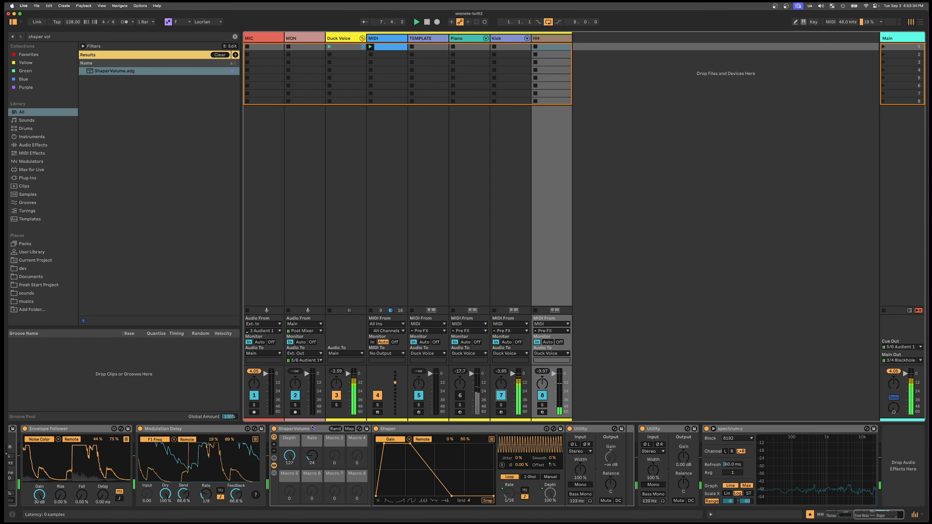
{"action": "scroll", "coordinate": [313, 428], "scroll_direction": "left", "scroll_amount": 8}
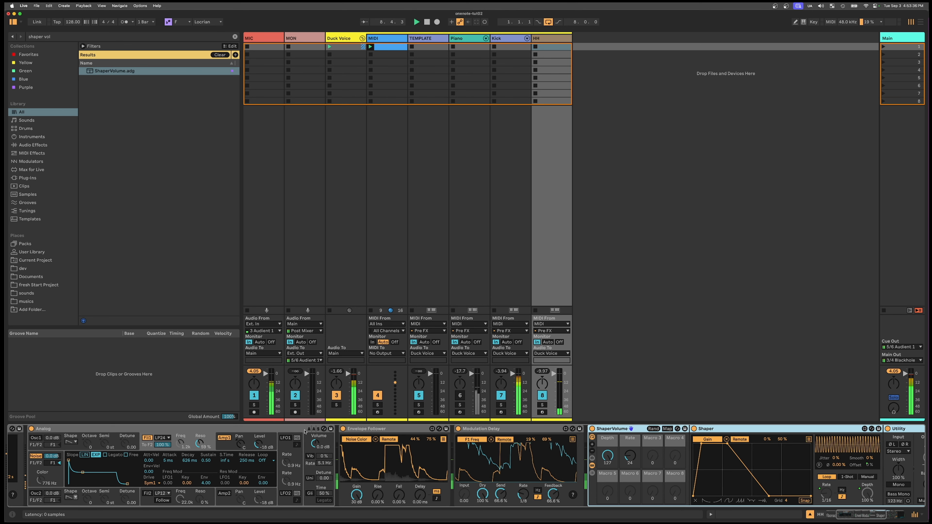
{"action": "scroll", "coordinate": [304, 432], "scroll_direction": "left", "scroll_amount": 5}
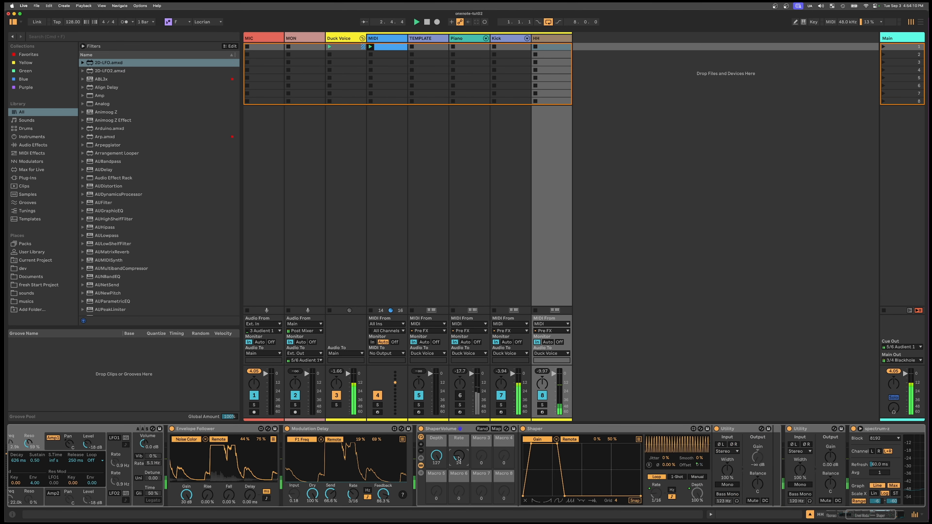
{"action": "left_click_drag", "start_coordinate": [459, 459], "coordinate": [459, 457]}
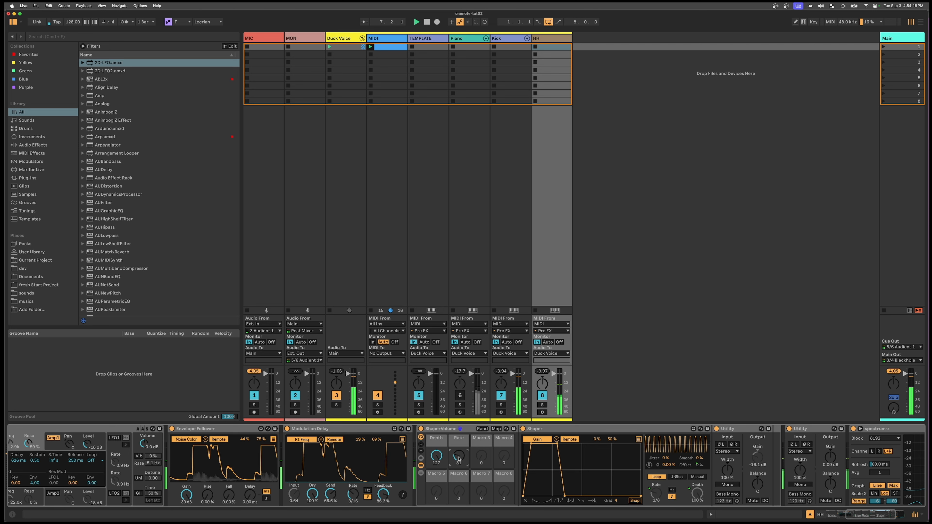
{"action": "left_click_drag", "start_coordinate": [458, 459], "coordinate": [458, 460]}
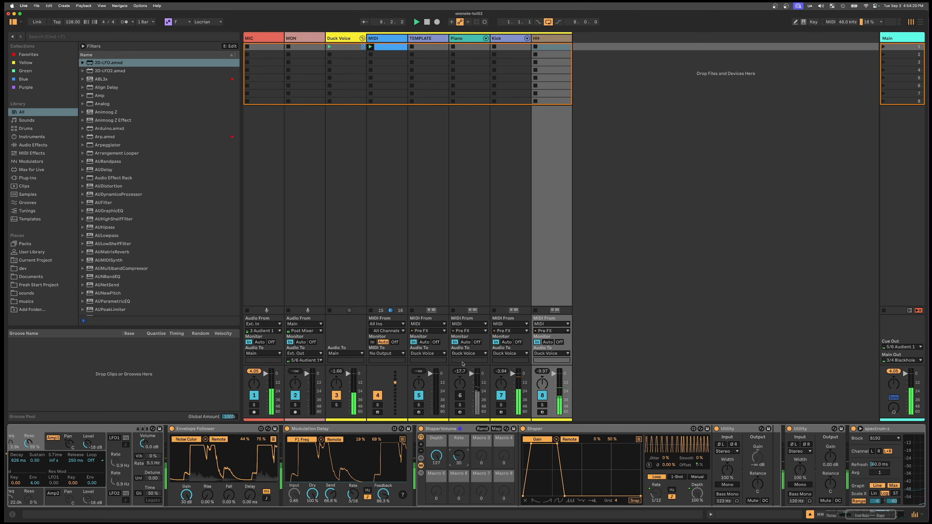
- Rename the HH track as Noise
{"action": "left_click", "coordinate": [559, 39]}
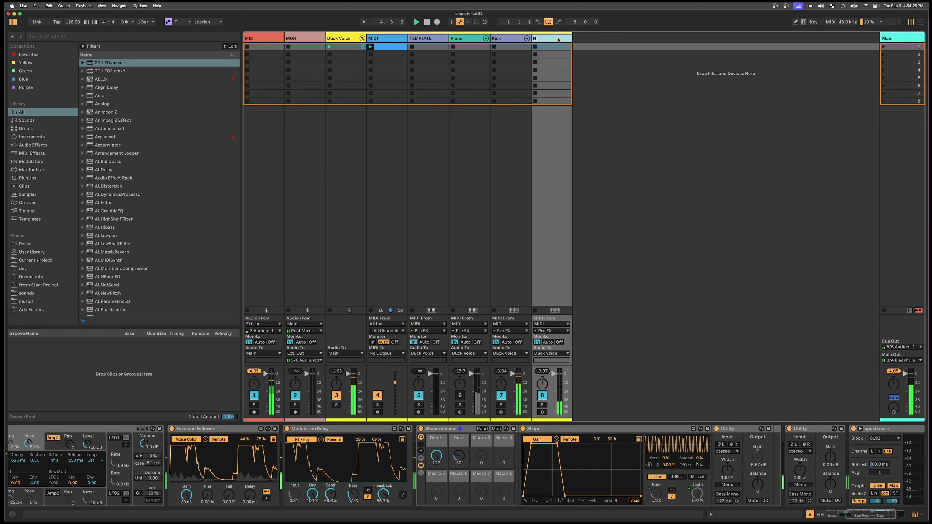
{"action": "type", "text": "Noise"}
{"action": "key", "text": "Return"}
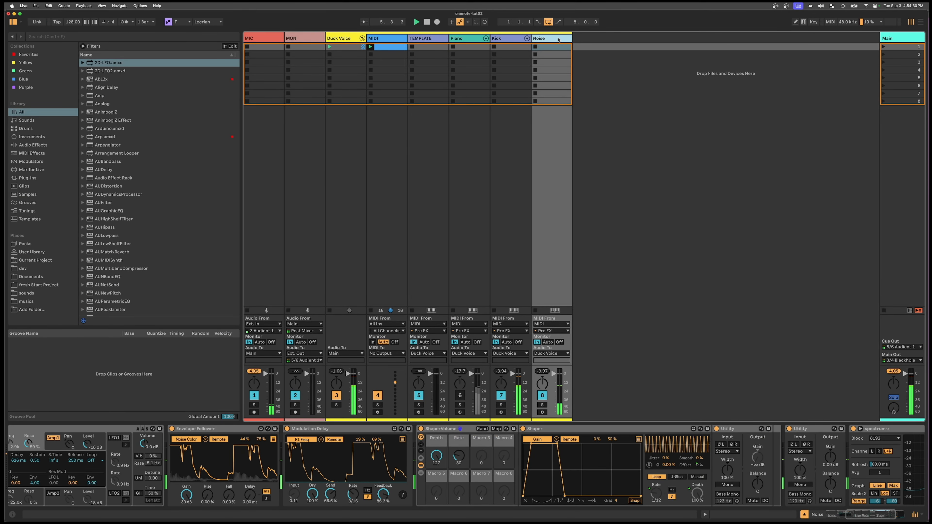
- Duplicate the TEMPLATE track and place the copy directly after the Noise track
{"action": "left_click", "coordinate": [418, 39]}
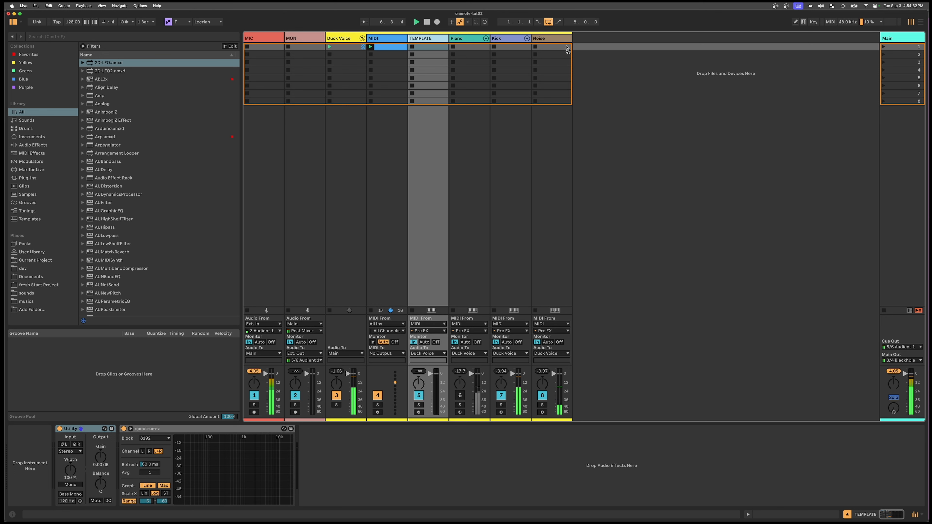
{"action": "left_click_drag", "start_coordinate": [572, 38], "coordinate": [579, 39]}
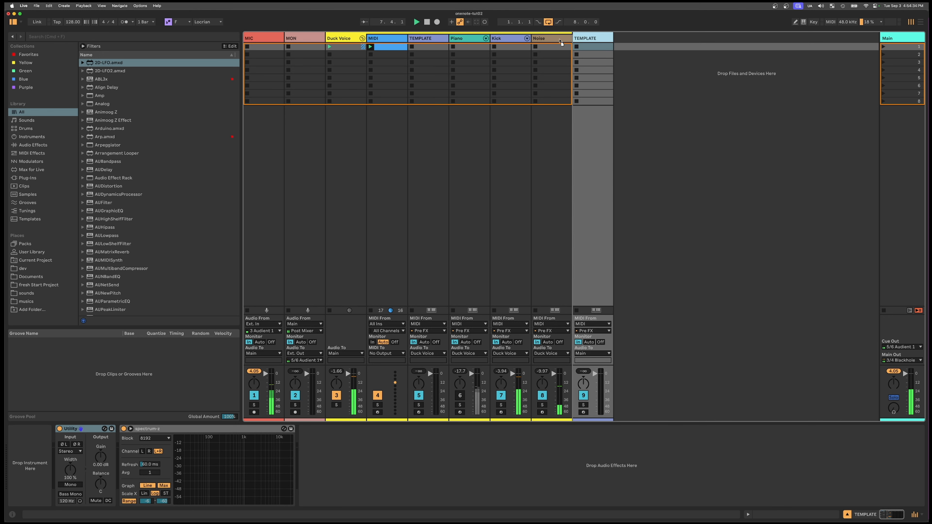
- Colour the copied TEMPLATE track dark blue and rename it HH For Real
{"action": "right_click", "coordinate": [585, 38]}
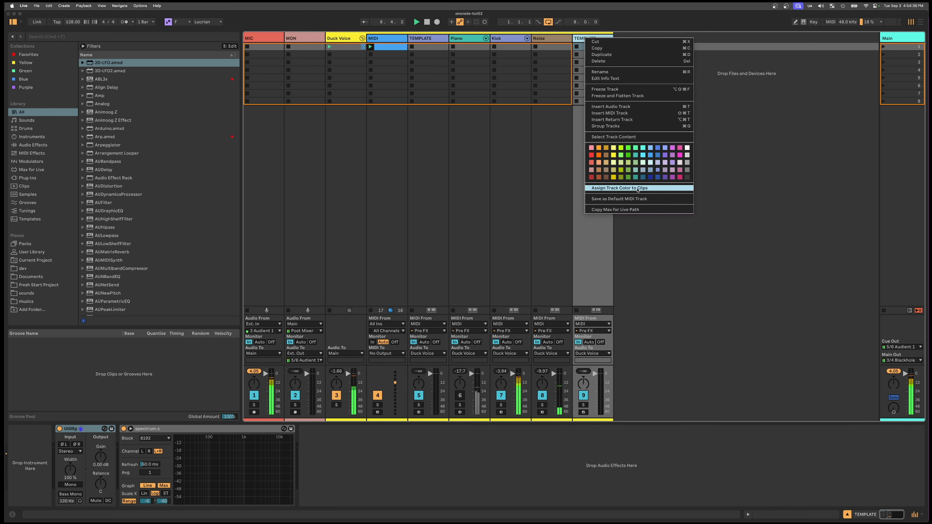
{"action": "left_click", "coordinate": [643, 178]}
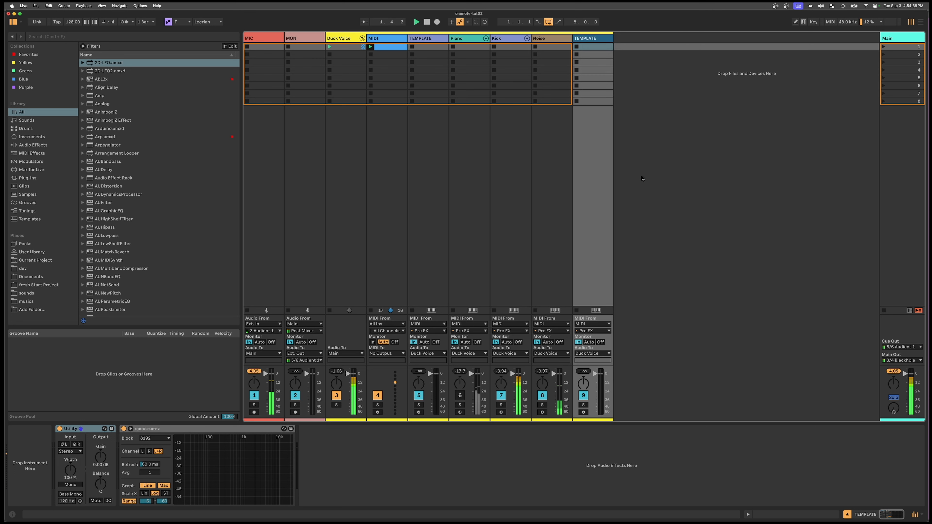
{"action": "left_click", "coordinate": [595, 38]}
{"action": "type", "text": "HH For Real"}
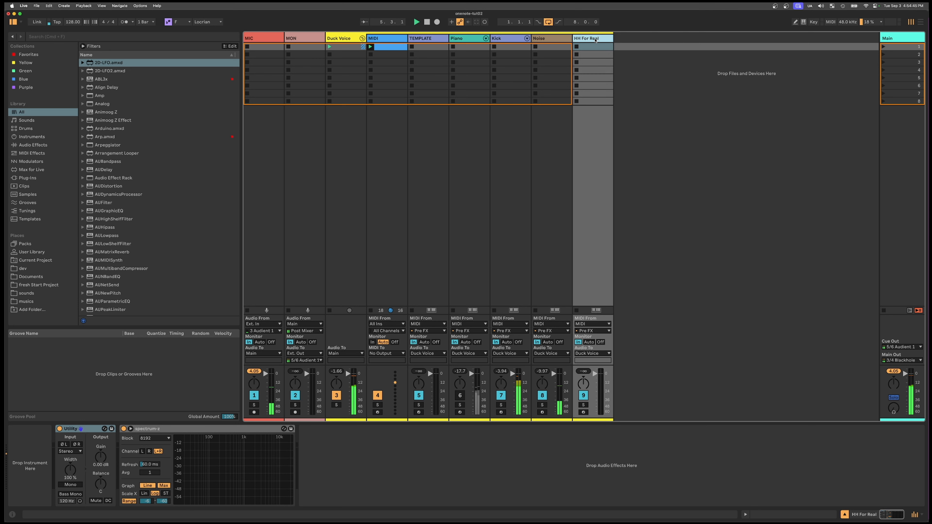
- Search for "oper", load Operator onto the HH For Real track and set its oscillator A wave to white noise (NoW)
{"action": "key", "text": "super+f"}
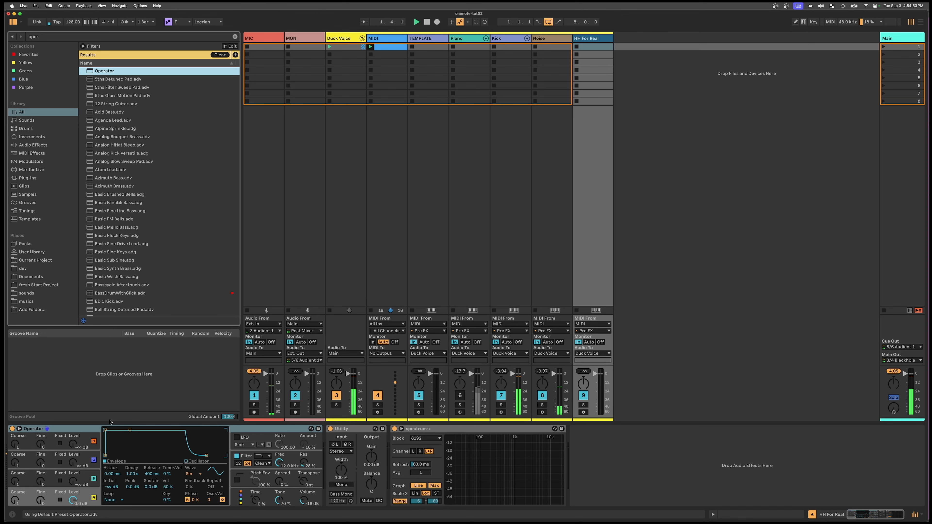
{"action": "left_click", "coordinate": [73, 428]}
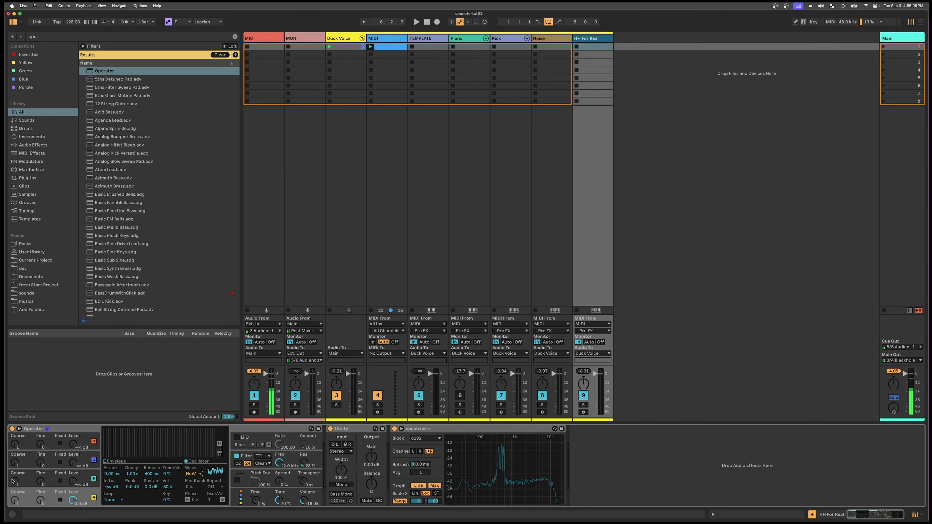
- Open the filter type choices in Operator's filter section
{"action": "left_click", "coordinate": [273, 462]}
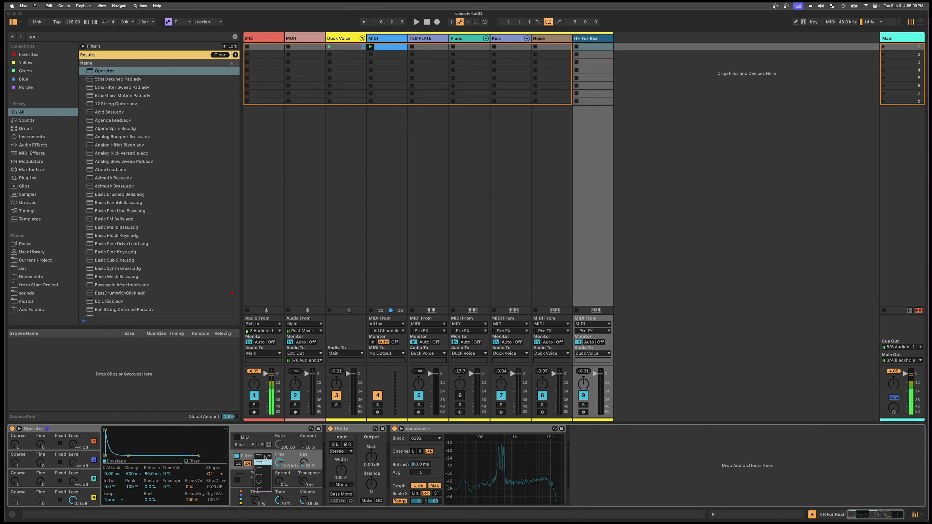
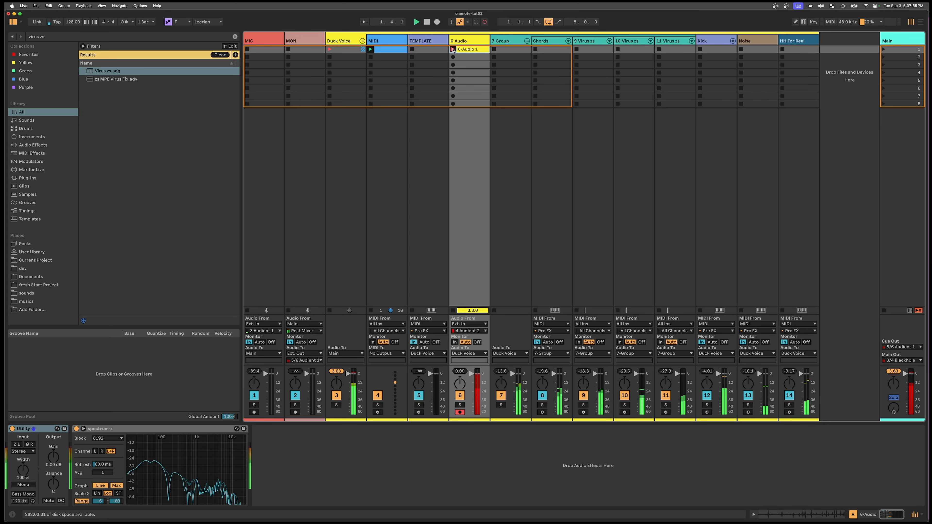
- Stop playback and set the external carrier input of the Vocoder on the 6 Audio track to 7-Group
{"action": "key", "text": "space"}
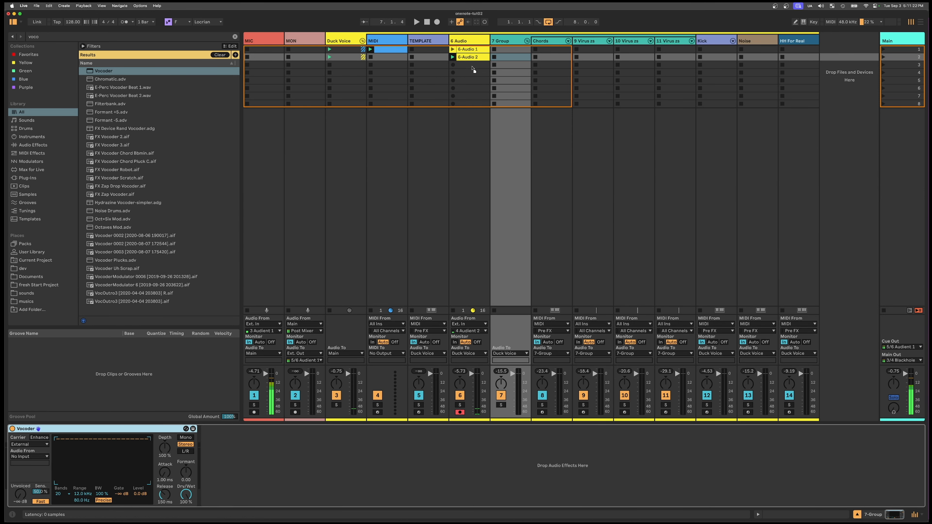
{"action": "left_click", "coordinate": [470, 37]}
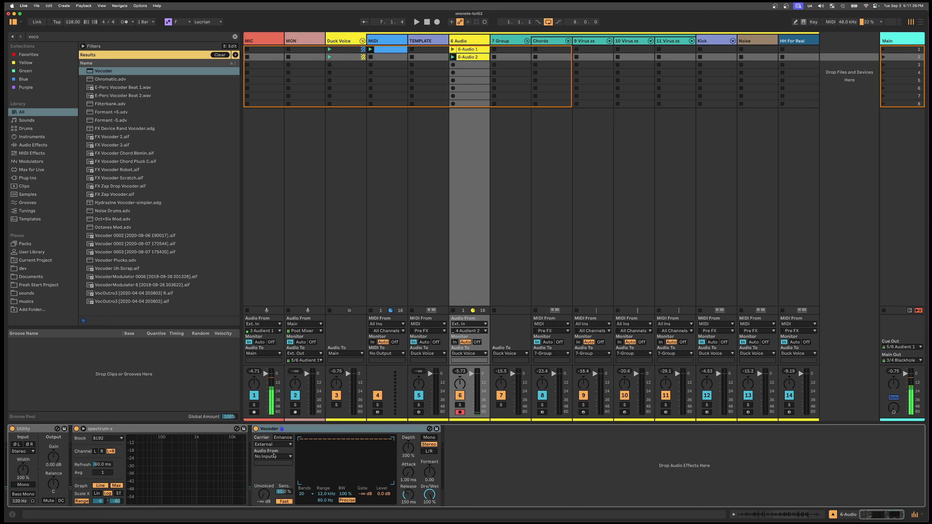
{"action": "left_click", "coordinate": [274, 456]}
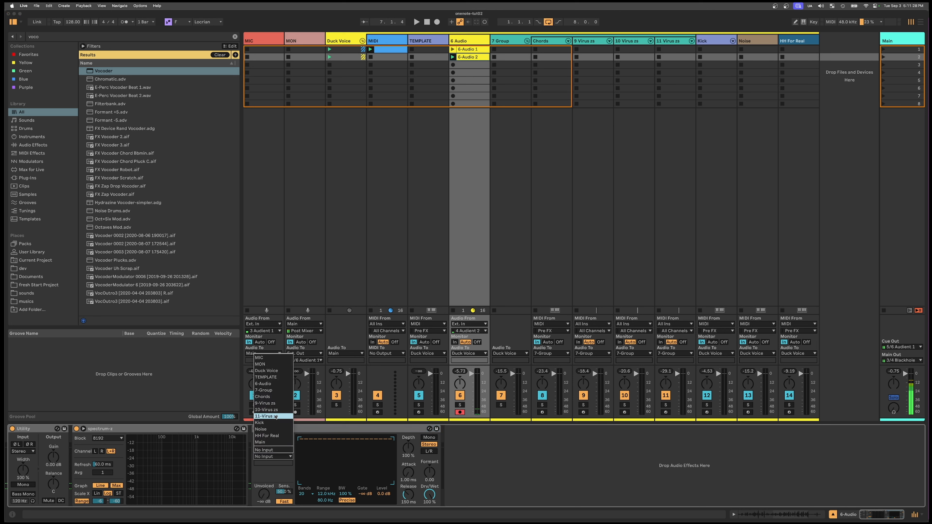
{"action": "left_click", "coordinate": [275, 391]}
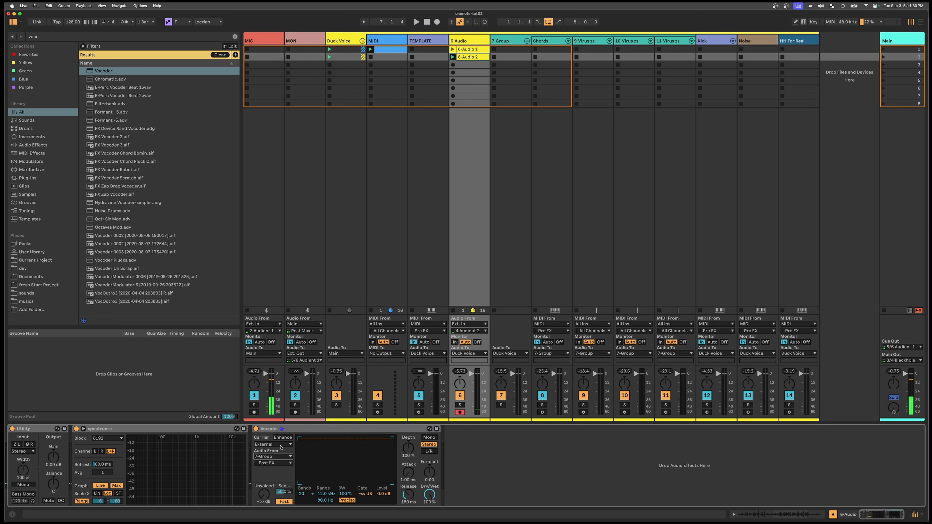
- Rename the 7 Group track as Chord Group and return to the 6 Audio track
{"action": "left_click", "coordinate": [510, 46]}
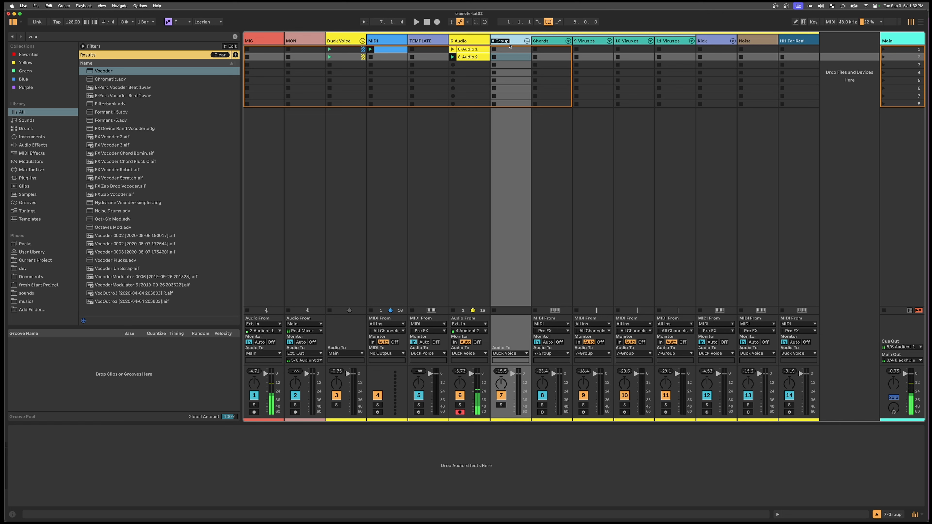
{"action": "type", "text": "Chord"}
{"action": "key", "text": "Return"}
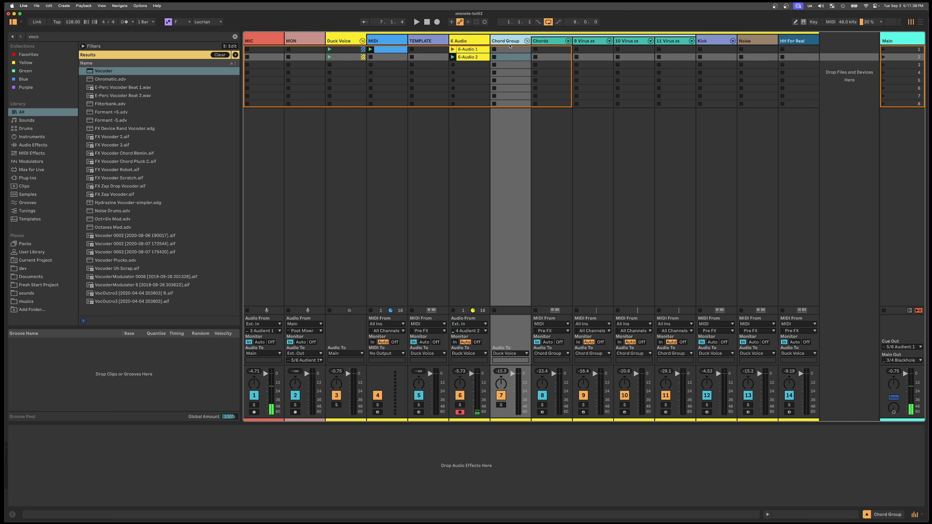
{"action": "key", "text": "Left"}
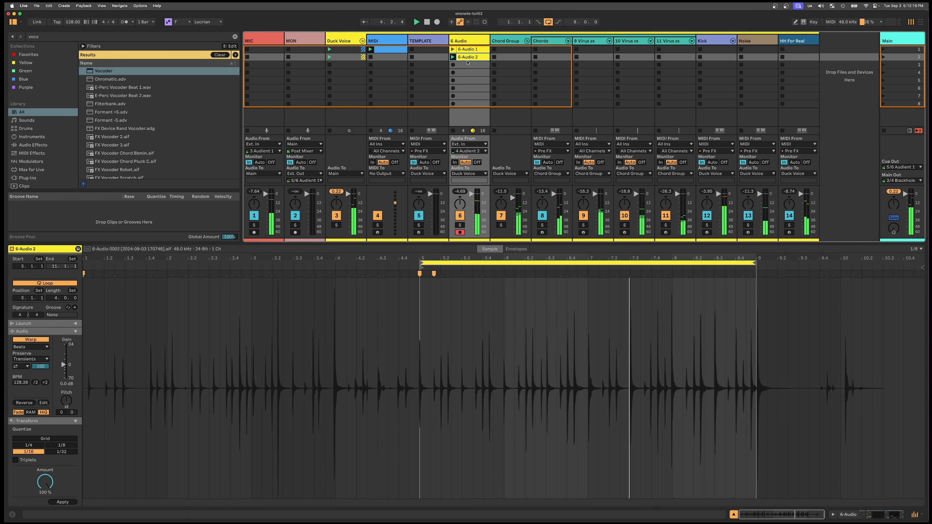
- Copy the 6-Audio 2 clip into the third slot of its track and select the MIDI track's first clip
{"action": "left_click_drag", "start_coordinate": [466, 57], "coordinate": [467, 67]}
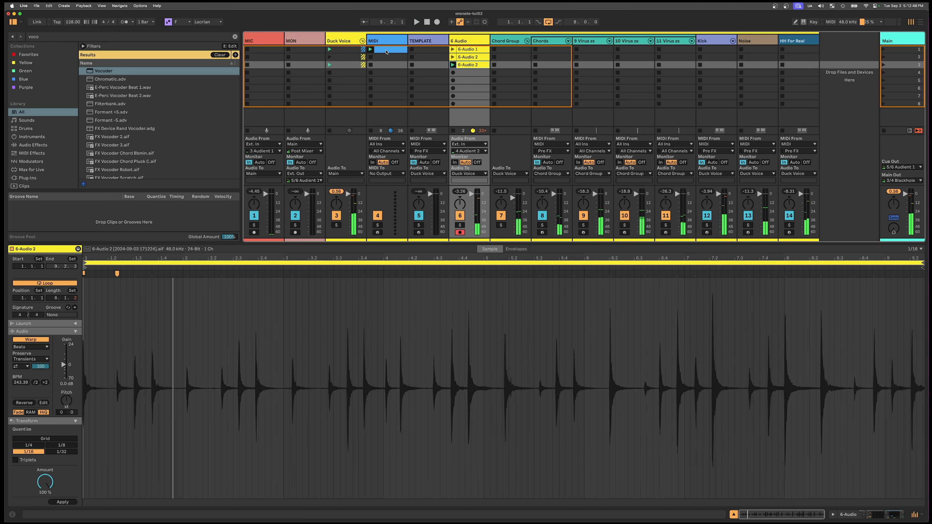
{"action": "left_click", "coordinate": [387, 51]}
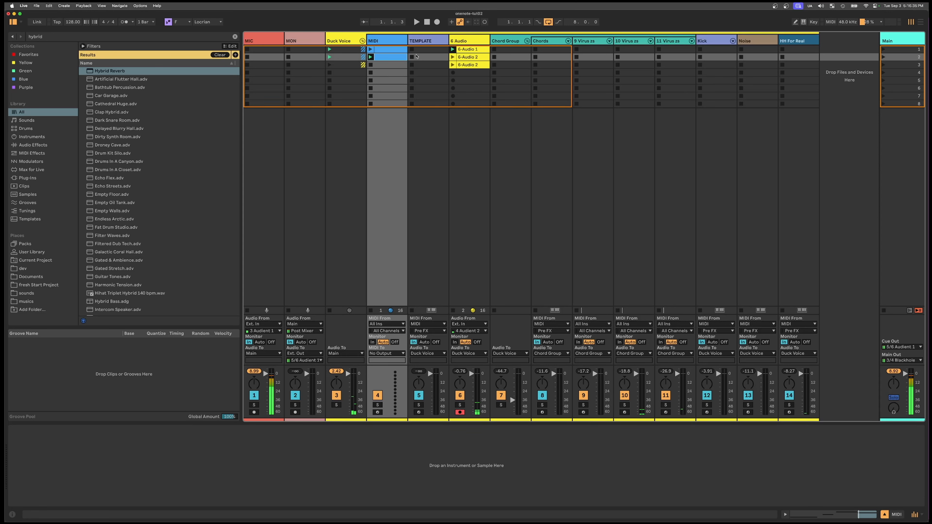
- Duplicate the TEMPLATE track to directly after HH For Real and rename the copy BASS
{"action": "left_click", "coordinate": [791, 42]}
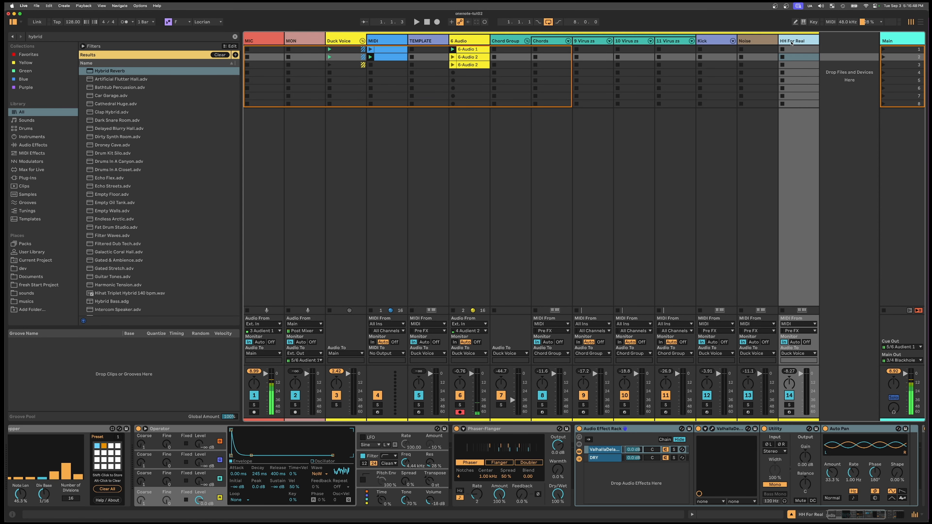
{"action": "left_click", "coordinate": [432, 40]}
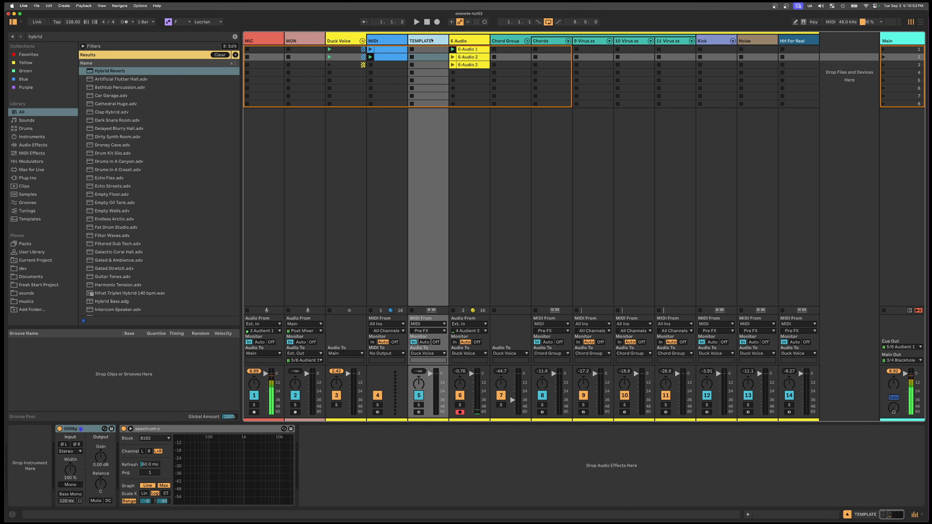
{"action": "left_click_drag", "start_coordinate": [432, 40], "coordinate": [852, 42]}
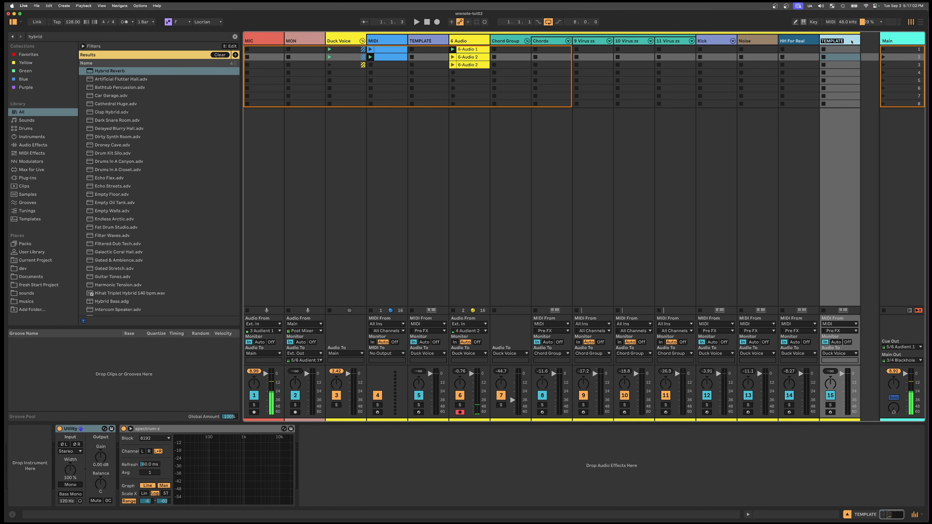
{"action": "type", "text": "BASS"}
{"action": "key", "text": "Return"}
- Search for "bass", load TAL BassLine 101 onto the BASS track and move its plug-in window clear of the browser
{"action": "key", "text": "super+f"}
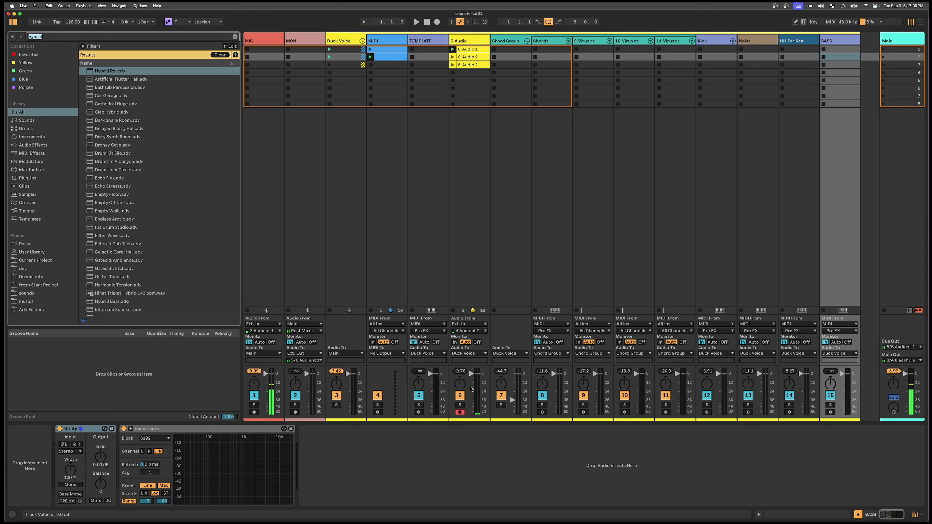
{"action": "type", "text": "bass"}
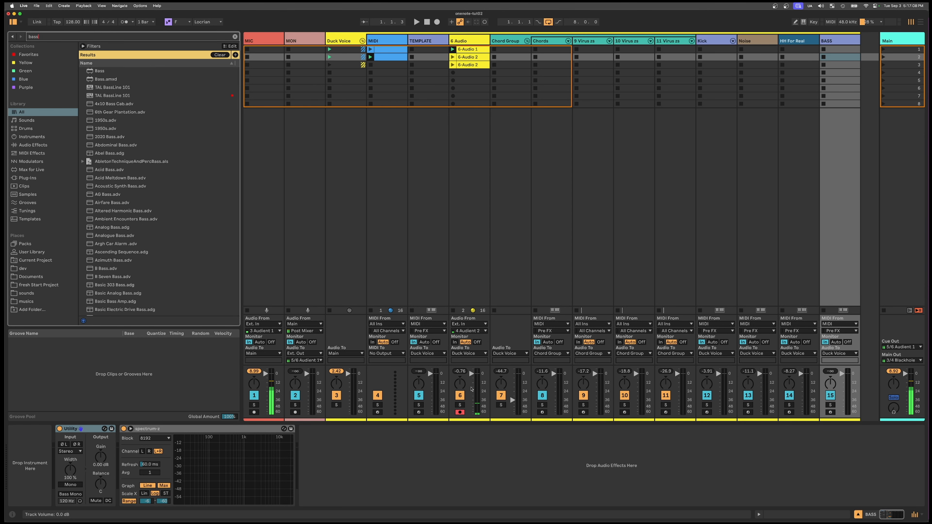
{"action": "key", "text": "Down"}
{"action": "key", "text": "Down"}
{"action": "key", "text": "Up"}
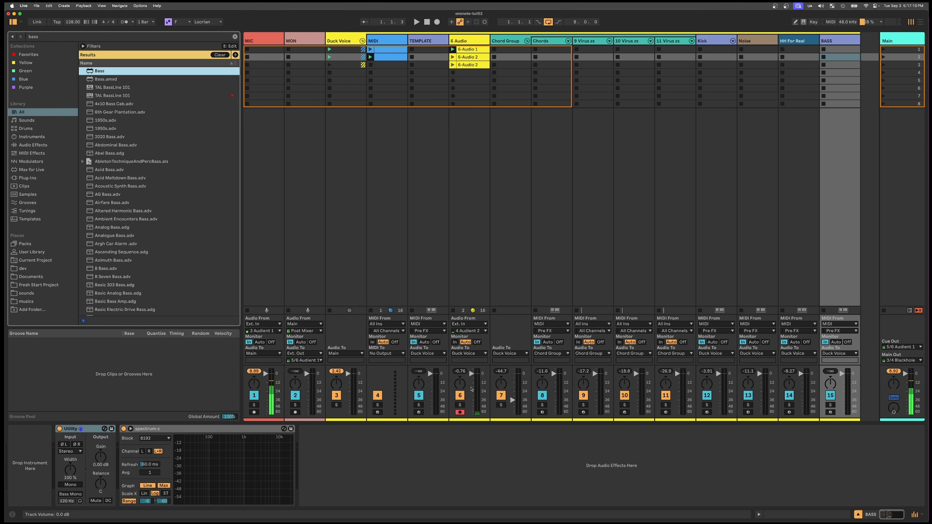
{"action": "key", "text": "Down"}
{"action": "key", "text": "Down"}
{"action": "key", "text": "Down"}
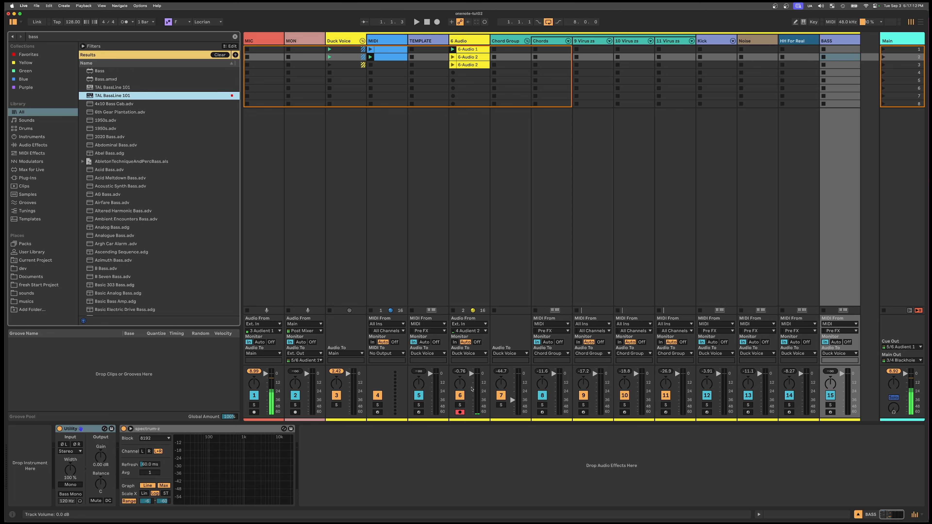
{"action": "key", "text": "Return"}
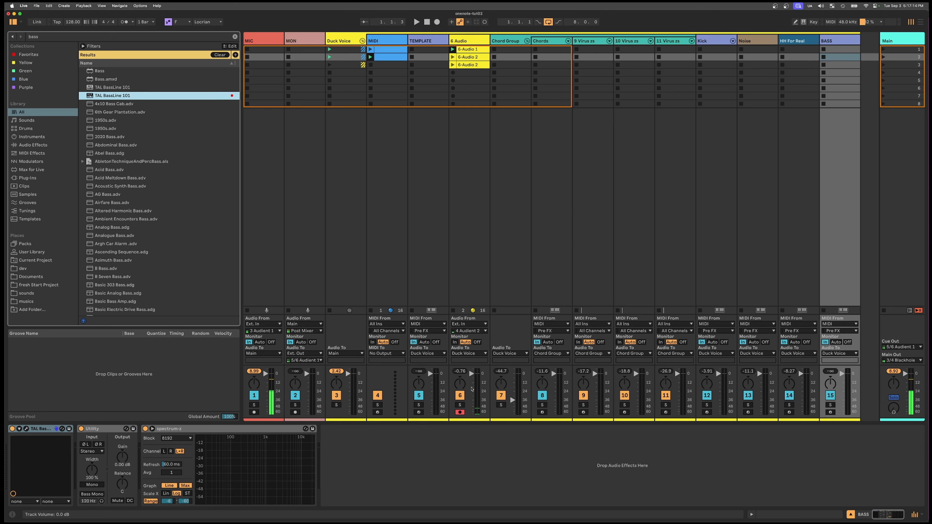
{"action": "left_click_drag", "start_coordinate": [587, 140], "coordinate": [411, 174]}
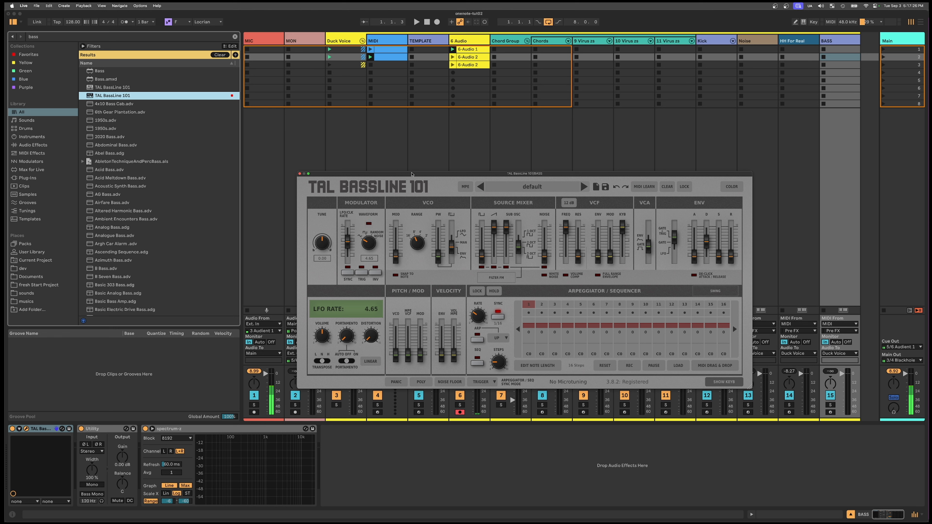
- Search for "arp", add Arpeggiator before TAL BassLine 101 and set its rate to 1/4
{"action": "key", "text": "super+f"}
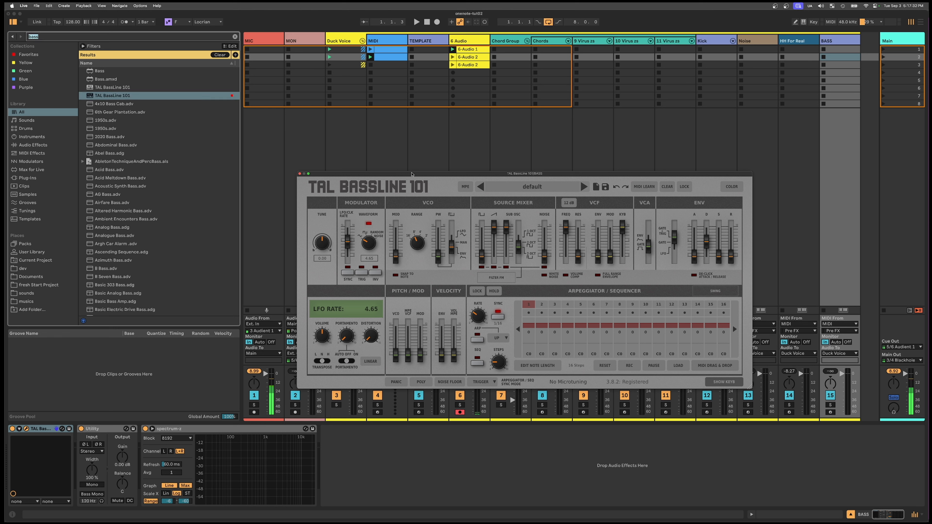
{"action": "type", "text": "arp"}
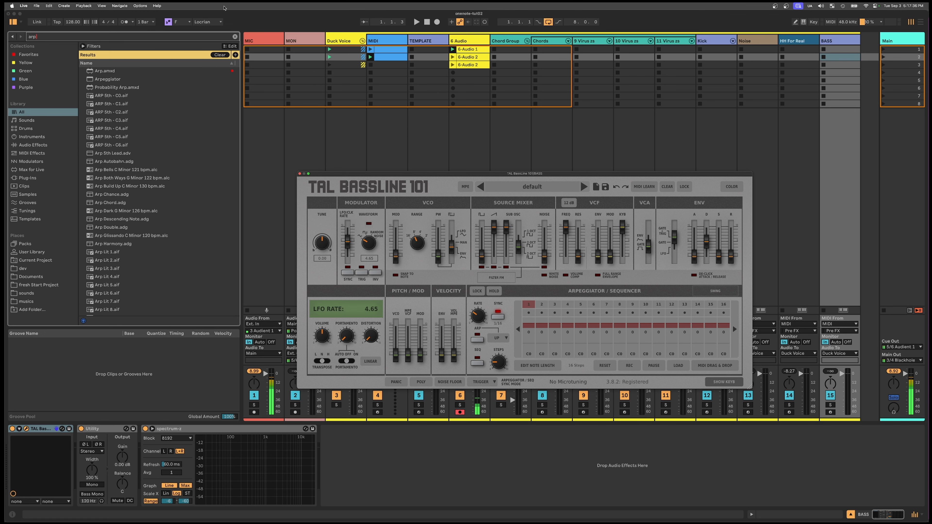
{"action": "left_click", "coordinate": [107, 80]}
{"action": "left_click_drag", "start_coordinate": [37, 233], "coordinate": [60, 446]}
{"action": "left_click", "coordinate": [35, 491]}
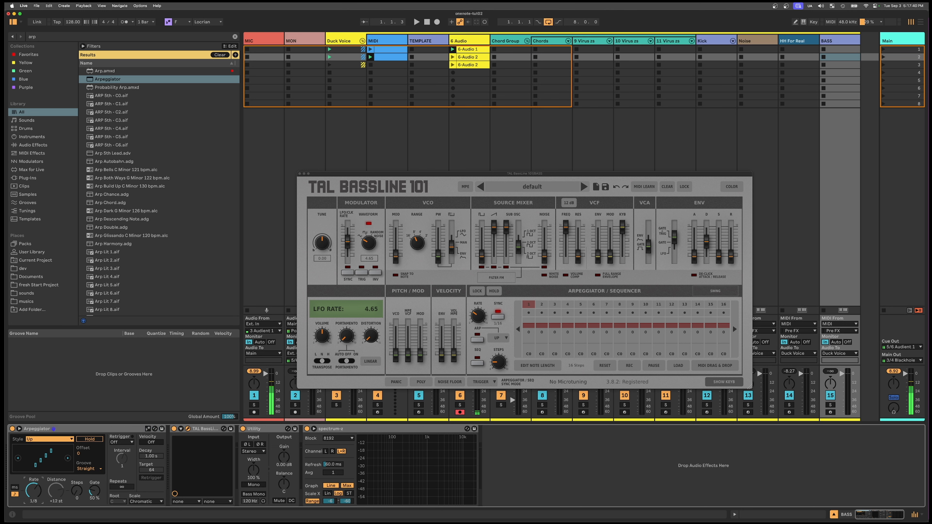
{"action": "left_click_drag", "start_coordinate": [33, 491], "coordinate": [33, 484]}
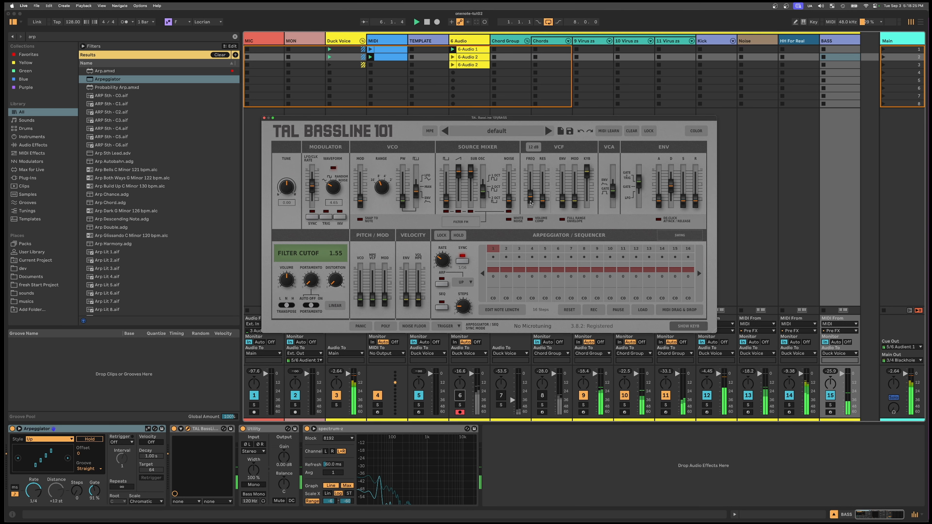
- Adjust the filter frequency, resonance and portamento of TAL BassLine 101
{"action": "left_click_drag", "start_coordinate": [530, 202], "coordinate": [531, 189]}
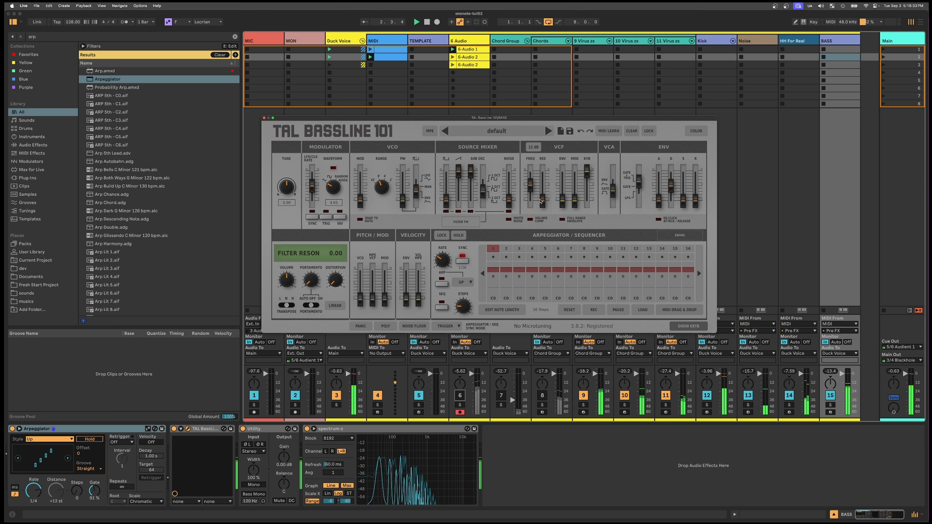
{"action": "left_click_drag", "start_coordinate": [541, 202], "coordinate": [531, 186]}
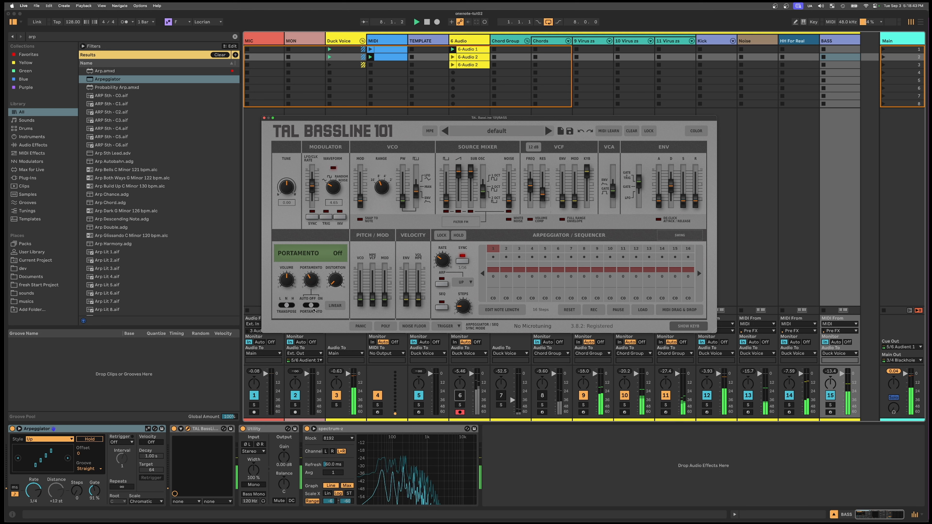
{"action": "left_click_drag", "start_coordinate": [309, 280], "coordinate": [309, 279]}
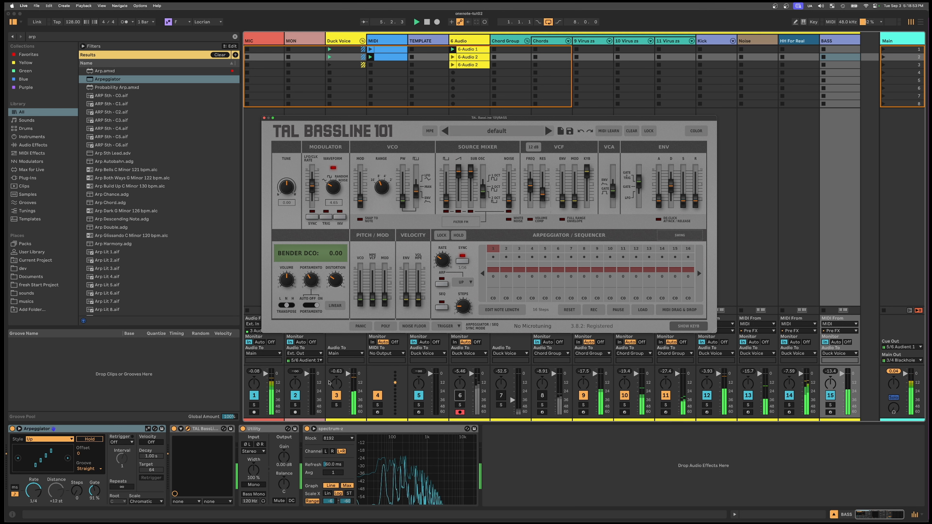
- Search for "len", load LenStepper between Arpeggiator and TAL BassLine 101, and set three rising steps with a note length of 57.1%
{"action": "key", "text": "super+f"}
{"action": "type", "text": "le"}
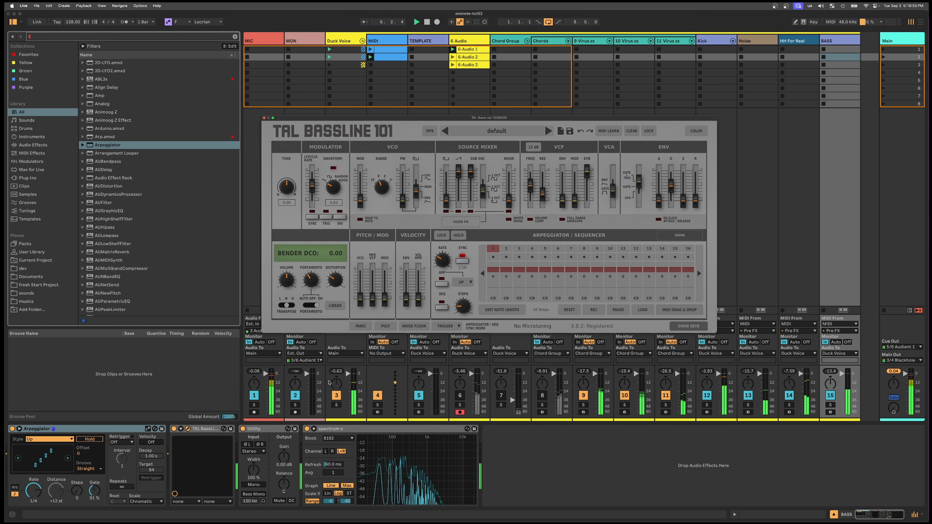
{"action": "type", "text": "n"}
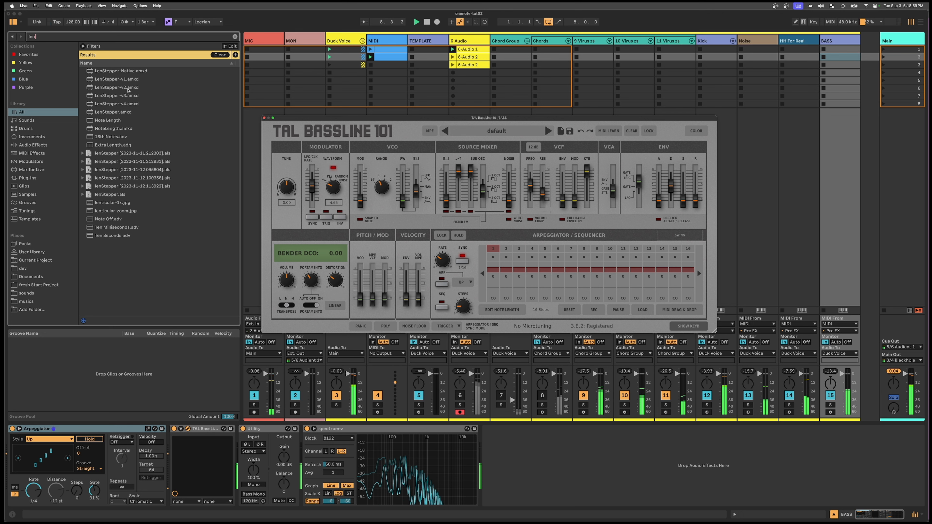
{"action": "double_click", "coordinate": [123, 114]}
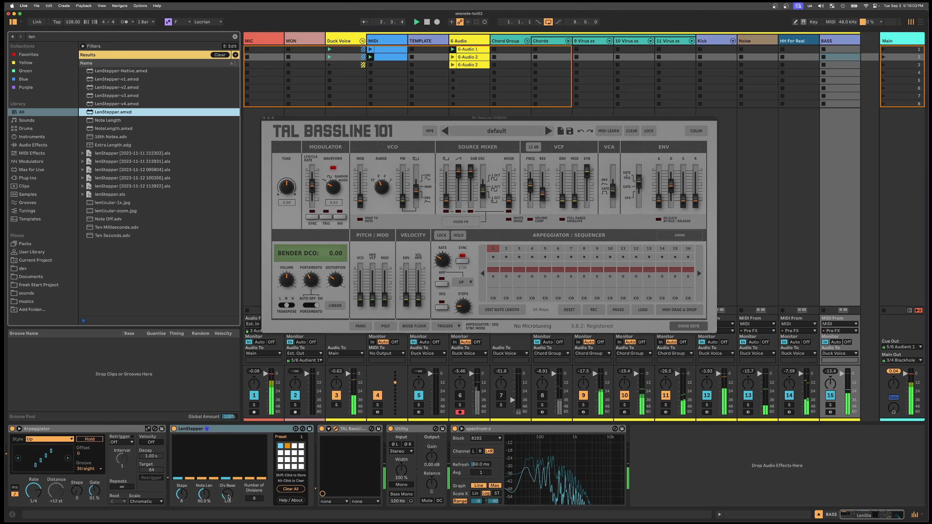
{"action": "left_click", "coordinate": [228, 496]}
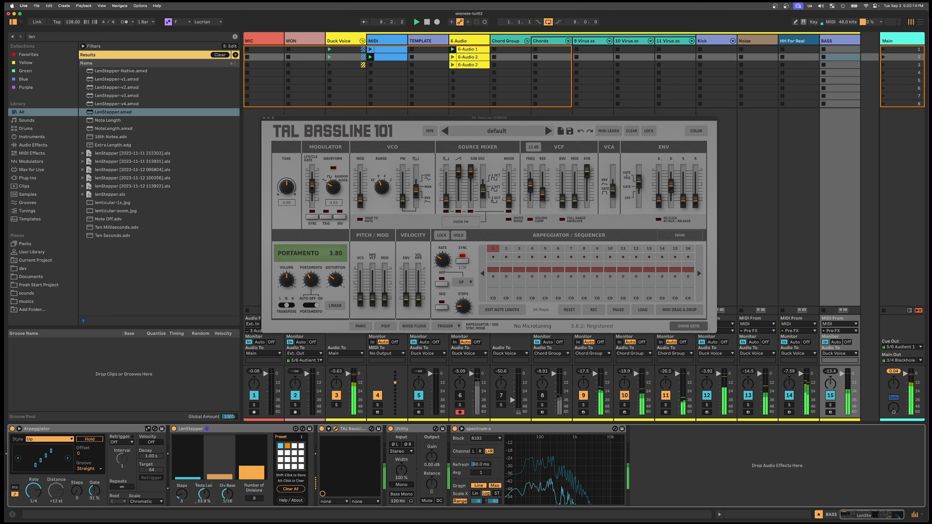
{"action": "left_click_drag", "start_coordinate": [200, 498], "coordinate": [200, 507]}
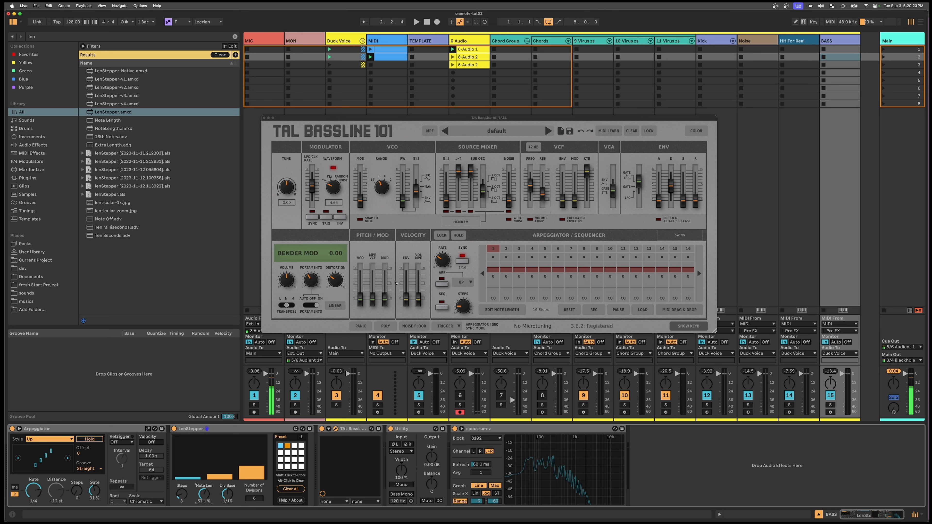
- Search for "keyst" and load KeyStepper onto the BASS track after LenStepper
{"action": "key", "text": "super+f"}
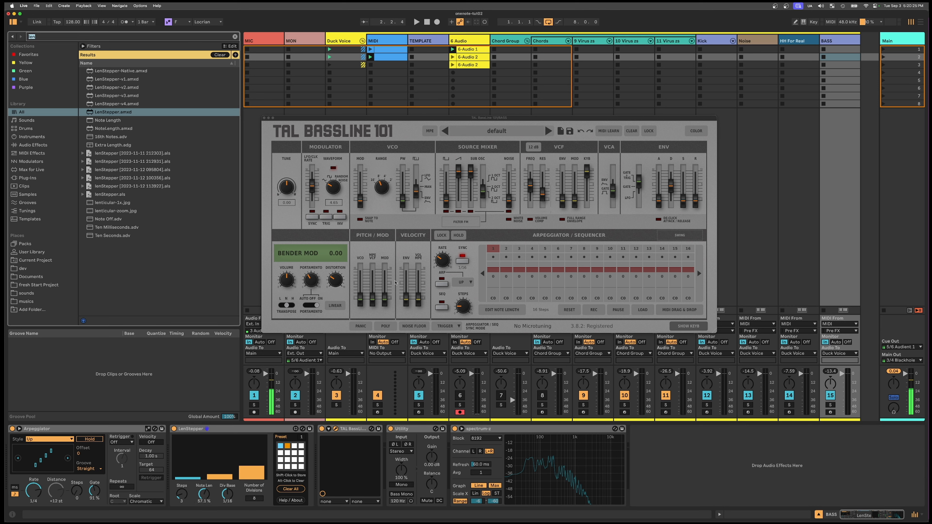
{"action": "type", "text": "keyst"}
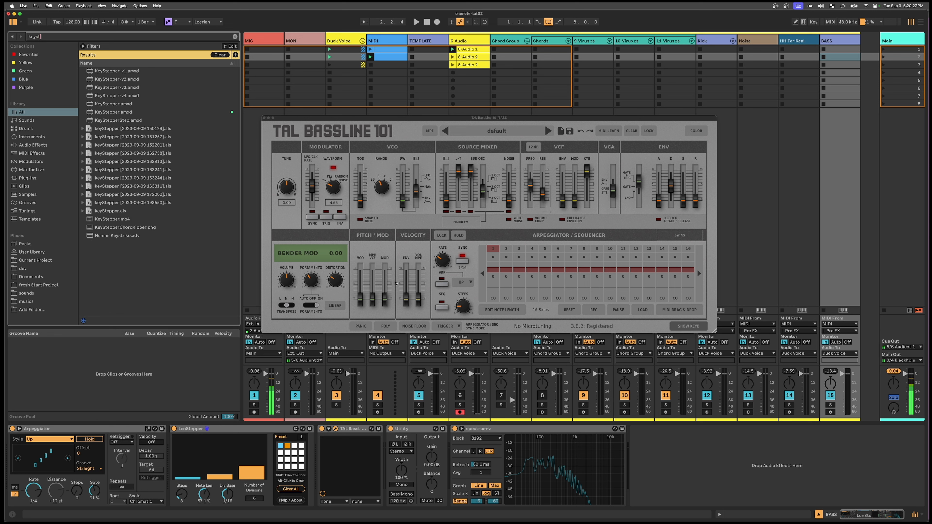
{"action": "key", "text": "Down"}
{"action": "key", "text": "Down"}
{"action": "key", "text": "Down"}
{"action": "key", "text": "Down"}
{"action": "key", "text": "Down"}
{"action": "key", "text": "Down"}
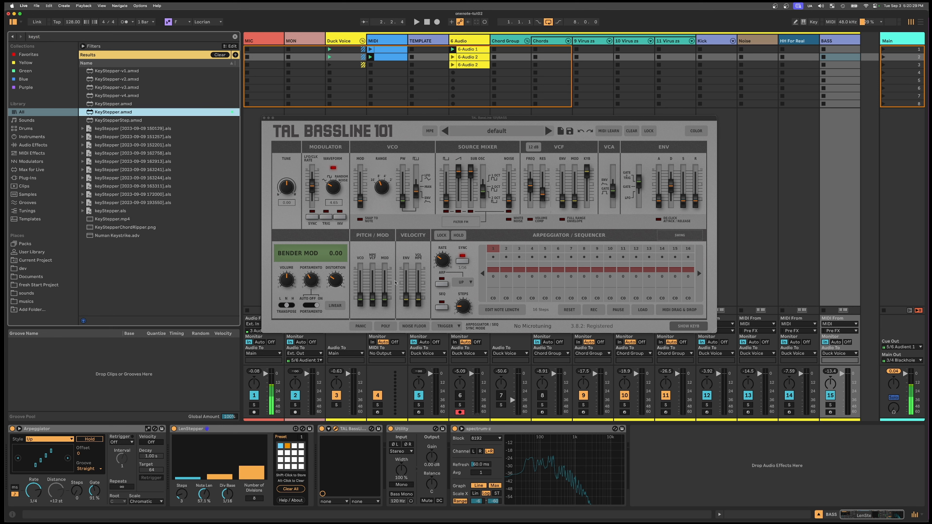
{"action": "key", "text": "Return"}
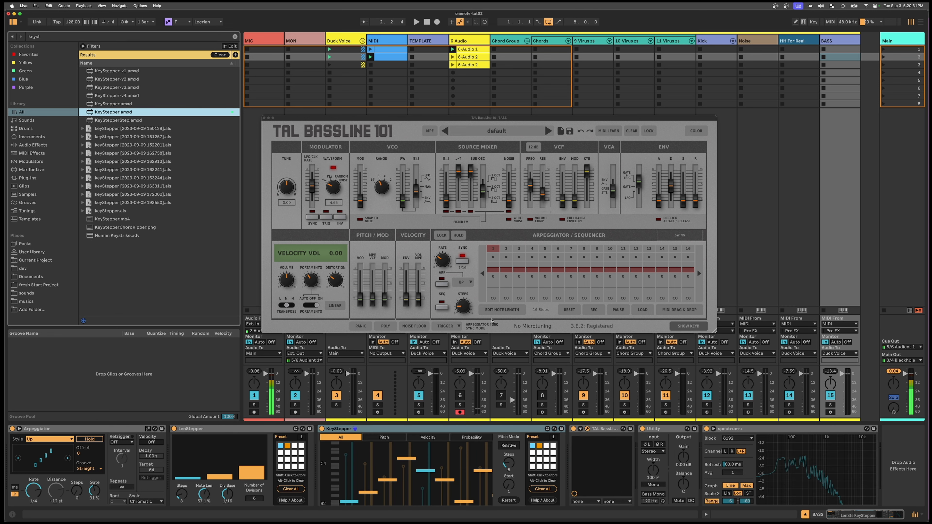
- Lower every pitch step in KeyStepper to the same base note, C3
{"action": "left_click", "coordinate": [480, 429]}
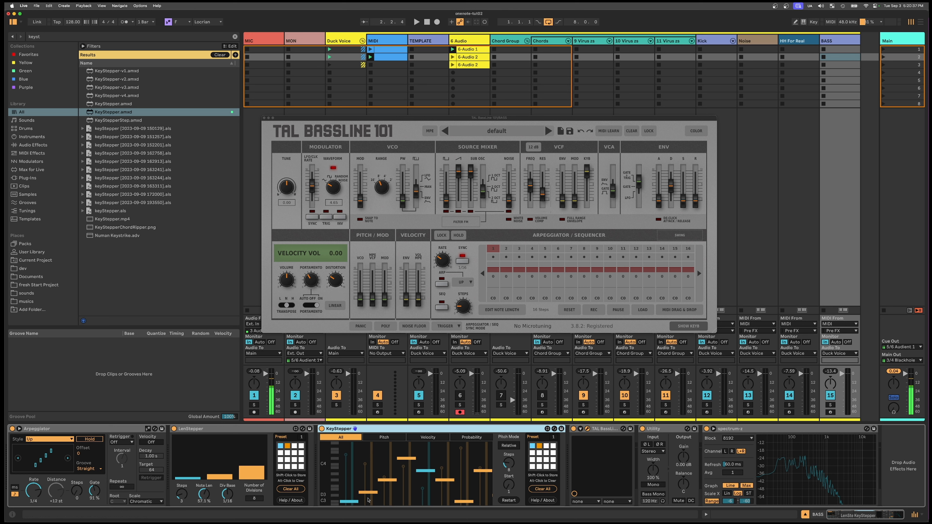
{"action": "left_click", "coordinate": [364, 500]}
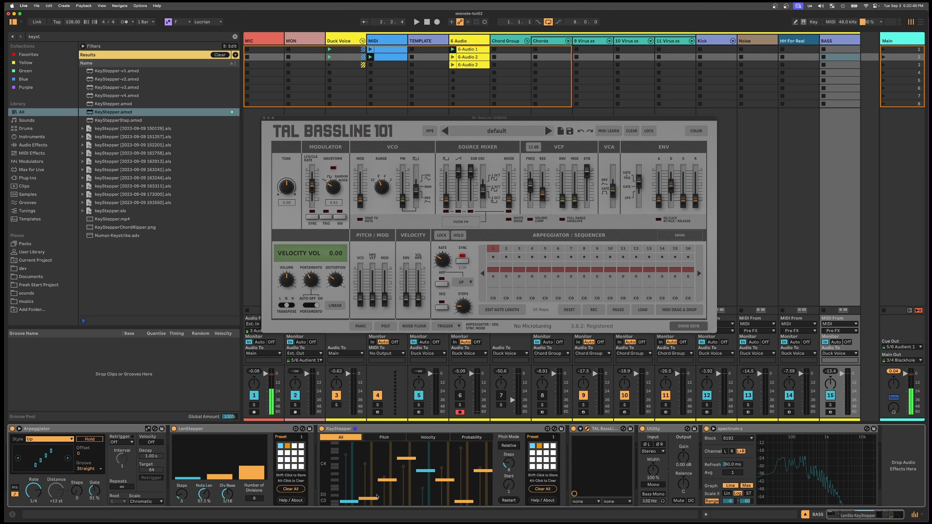
{"action": "left_click", "coordinate": [384, 498]}
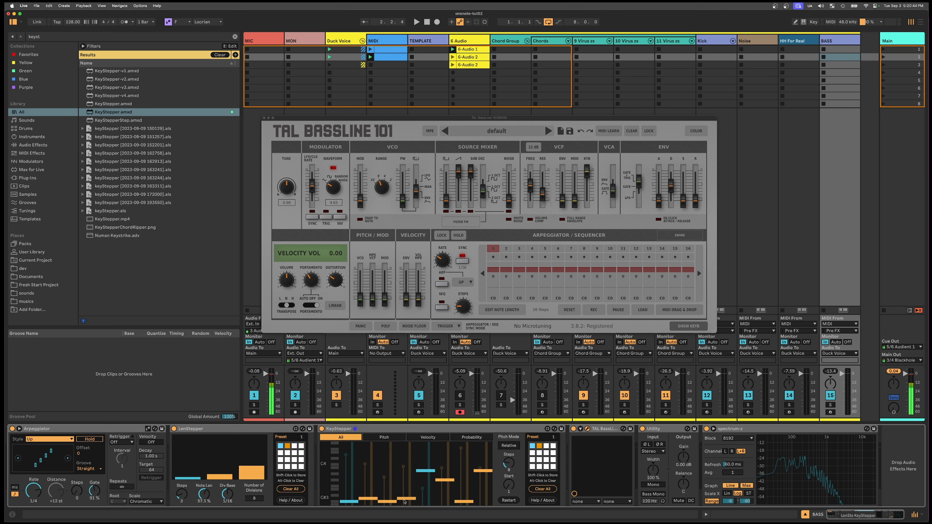
{"action": "left_click_drag", "start_coordinate": [405, 502], "coordinate": [471, 498]}
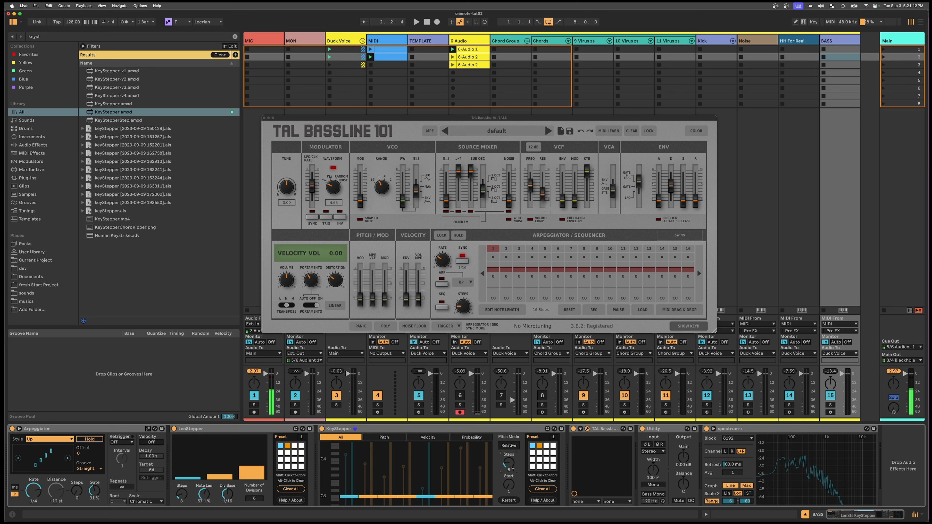
- Set differing pitches for a two-step KeyStepper pattern and extend the pattern to four steps
{"action": "left_click_drag", "start_coordinate": [513, 468], "coordinate": [512, 483]}
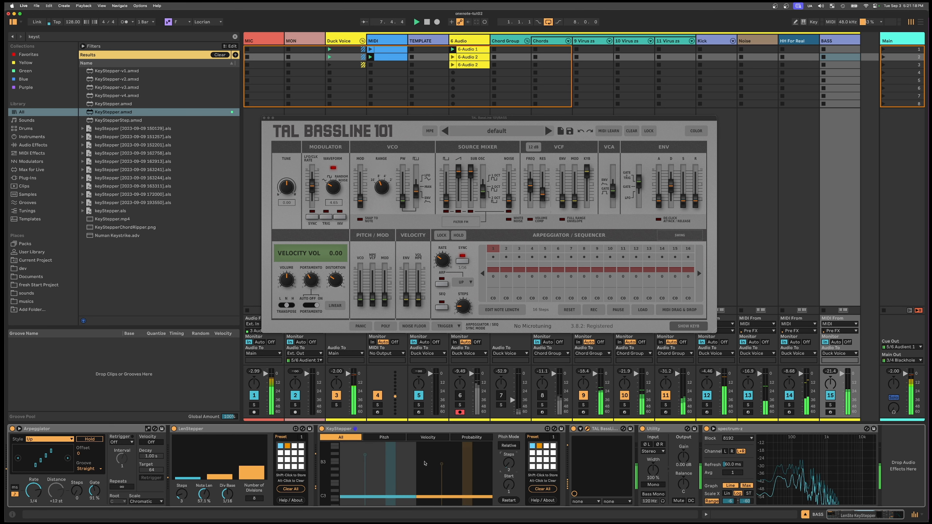
{"action": "left_click", "coordinate": [425, 460]}
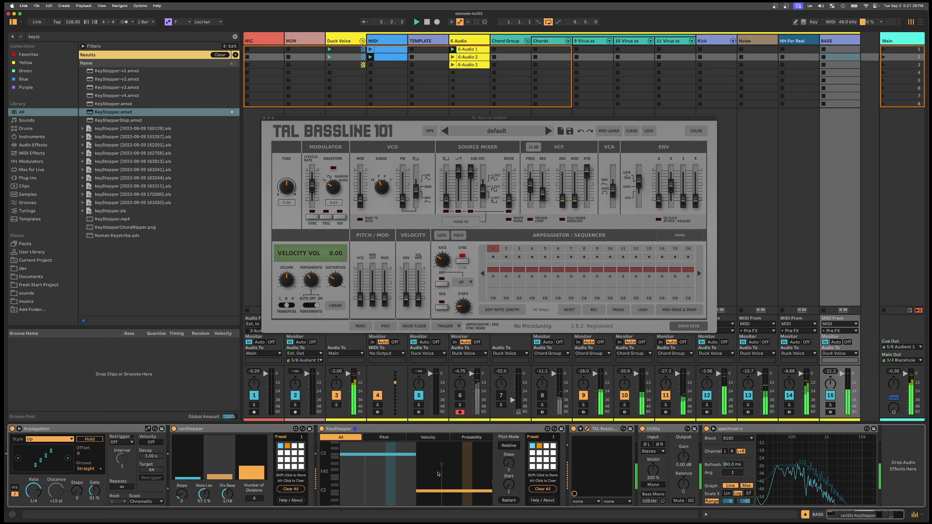
{"action": "left_click_drag", "start_coordinate": [437, 470], "coordinate": [436, 463]}
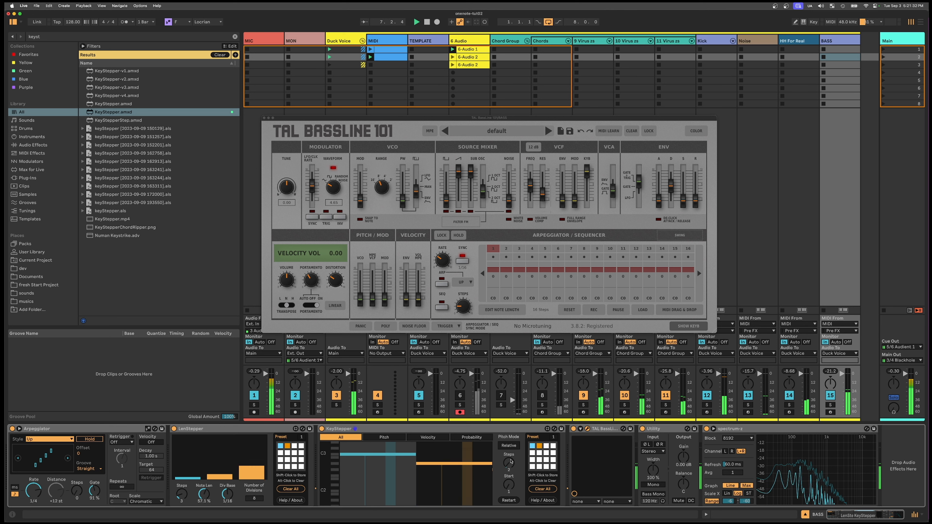
{"action": "left_click_drag", "start_coordinate": [508, 463], "coordinate": [509, 468]}
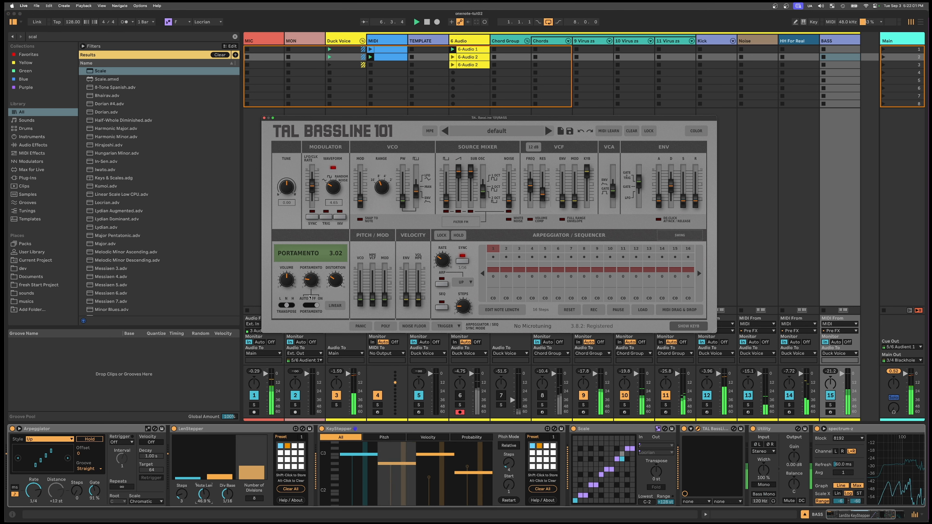
- Switch TAL BassLine 101's portamento mode to On and raise the pitch of the second KeyStepper step
{"action": "left_click", "coordinate": [310, 305]}
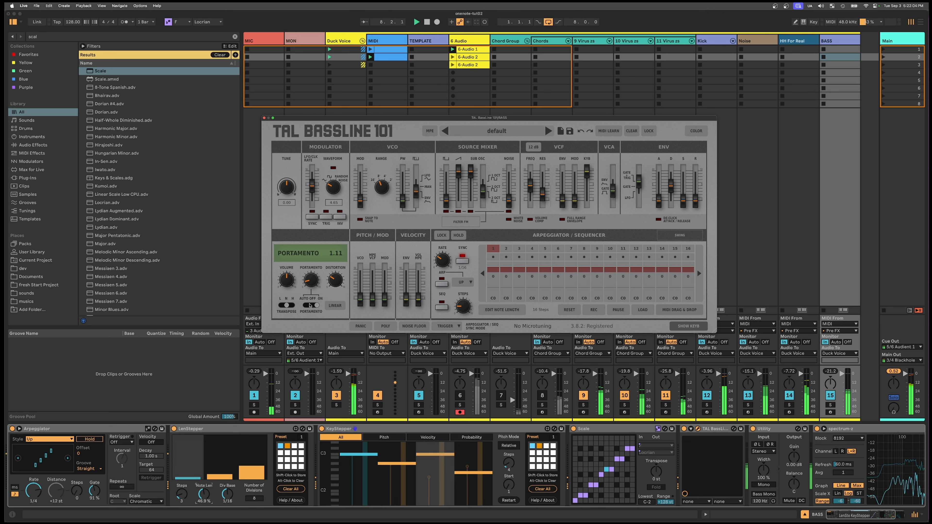
{"action": "left_click", "coordinate": [310, 305]}
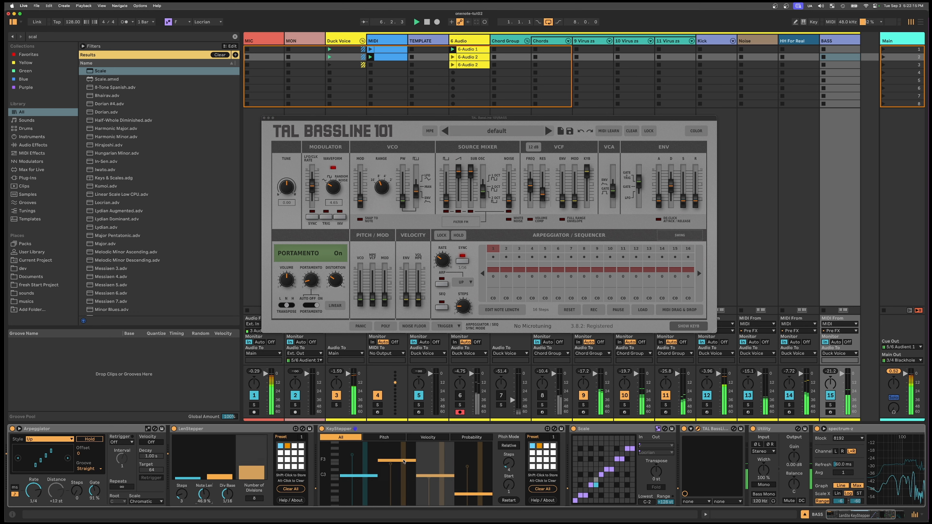
{"action": "left_click_drag", "start_coordinate": [404, 465], "coordinate": [404, 462]}
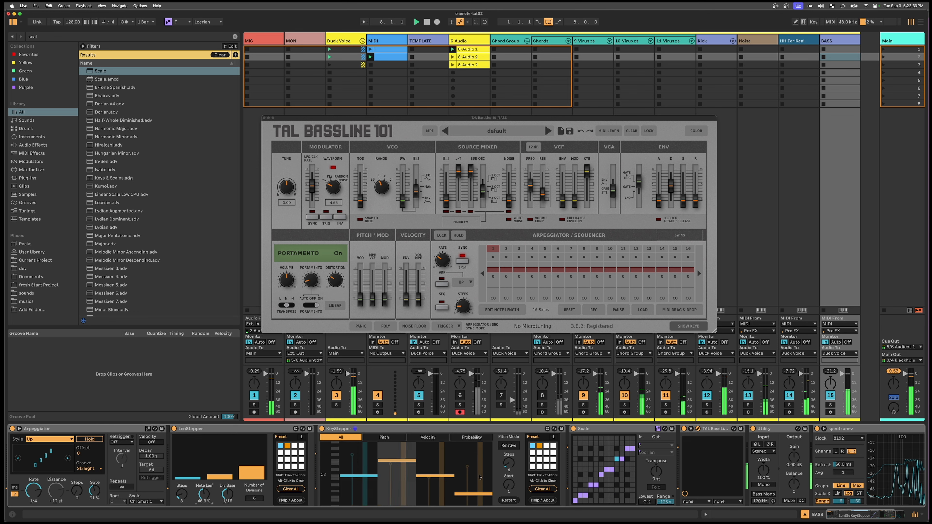
- Leave TAL BassLine 101's distortion at 0.29 and close the instrument window
{"action": "left_click", "coordinate": [338, 281]}
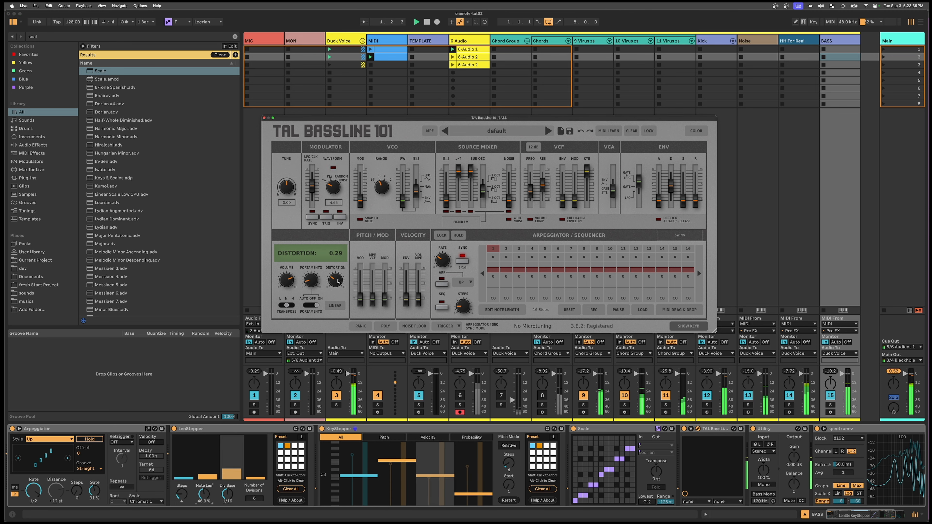
{"action": "left_click", "coordinate": [786, 150]}
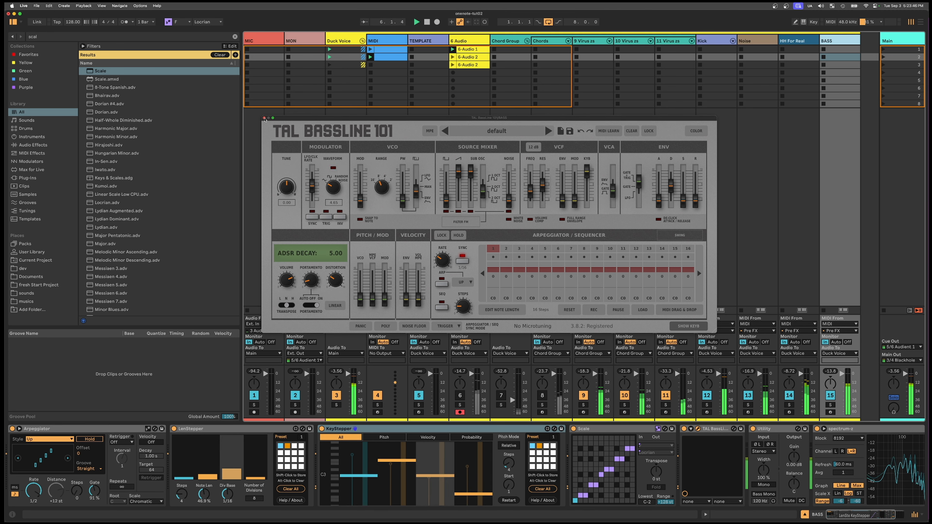
{"action": "left_click", "coordinate": [264, 118]}
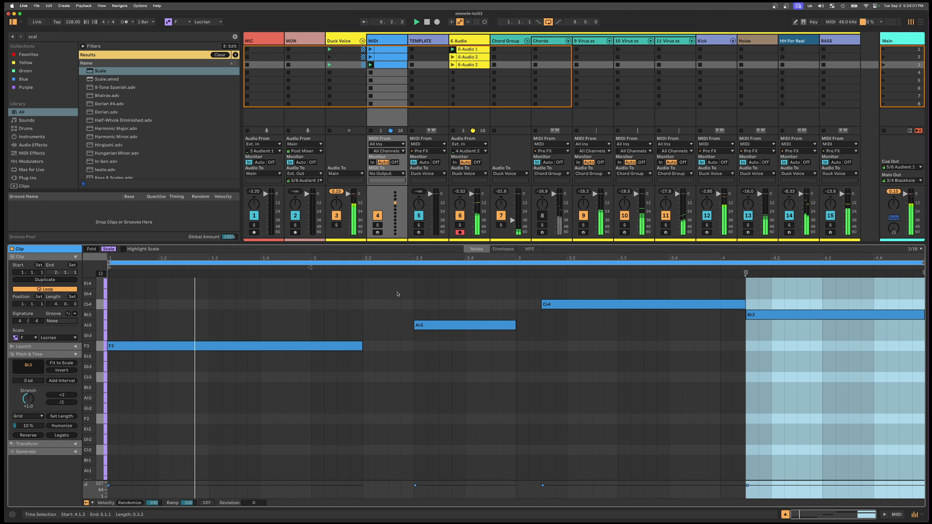
- In the third MIDI clip, lower the first note to C♭3 and move the second note to B♭2 directly after it
{"action": "left_click", "coordinate": [319, 346]}
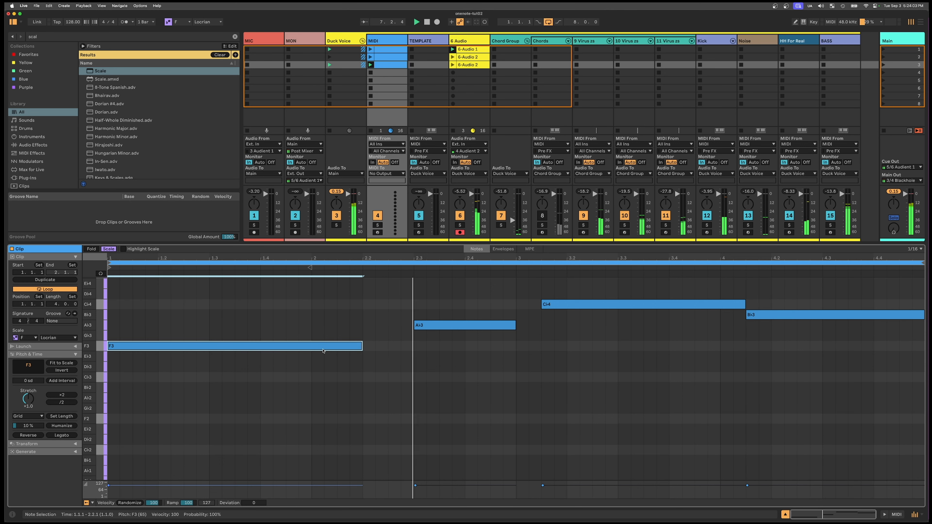
{"action": "key", "text": "Down"}
{"action": "key", "text": "Down"}
{"action": "key", "text": "Down"}
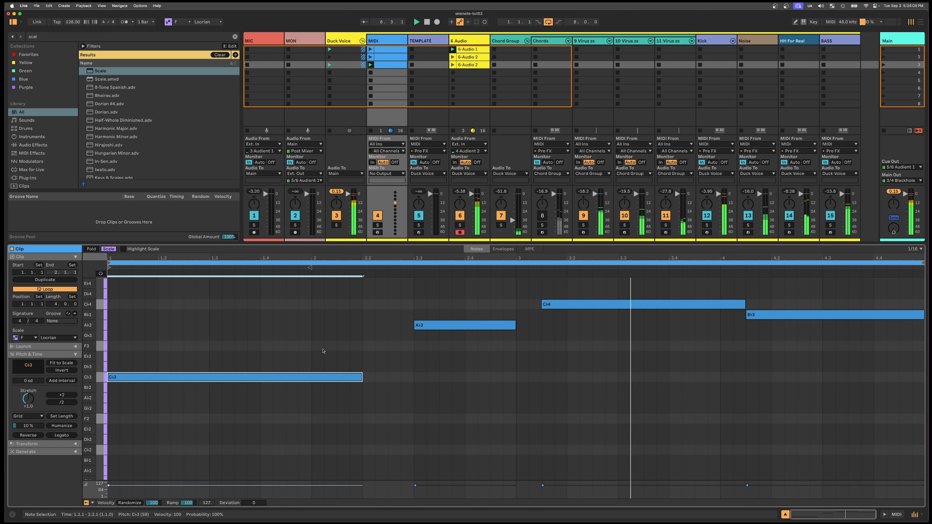
{"action": "left_click_drag", "start_coordinate": [436, 334], "coordinate": [404, 389]}
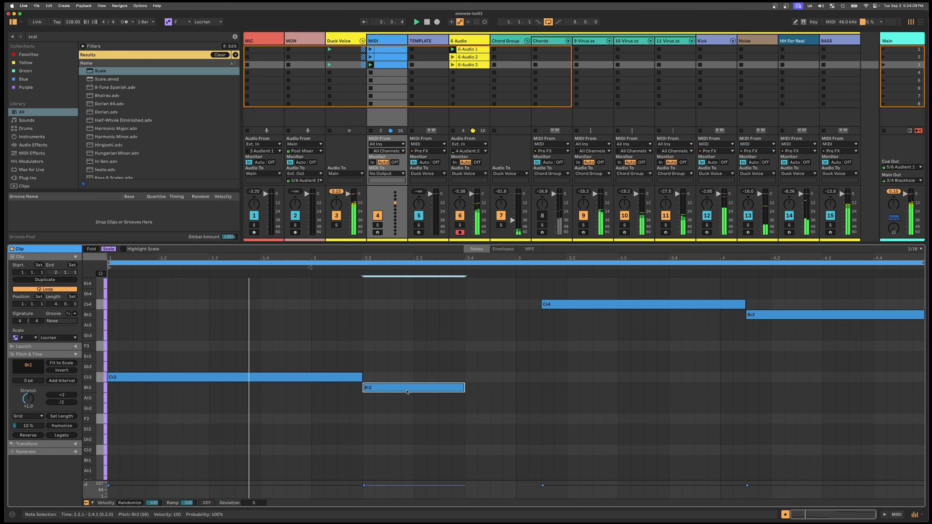
- Move the third note to F2 after the B♭2, shift the last note to C♭3, and lengthen the F2 by half a beat
{"action": "left_click_drag", "start_coordinate": [571, 307], "coordinate": [495, 445]}
{"action": "left_click_drag", "start_coordinate": [770, 315], "coordinate": [750, 376]}
{"action": "left_click_drag", "start_coordinate": [599, 439], "coordinate": [598, 423]}
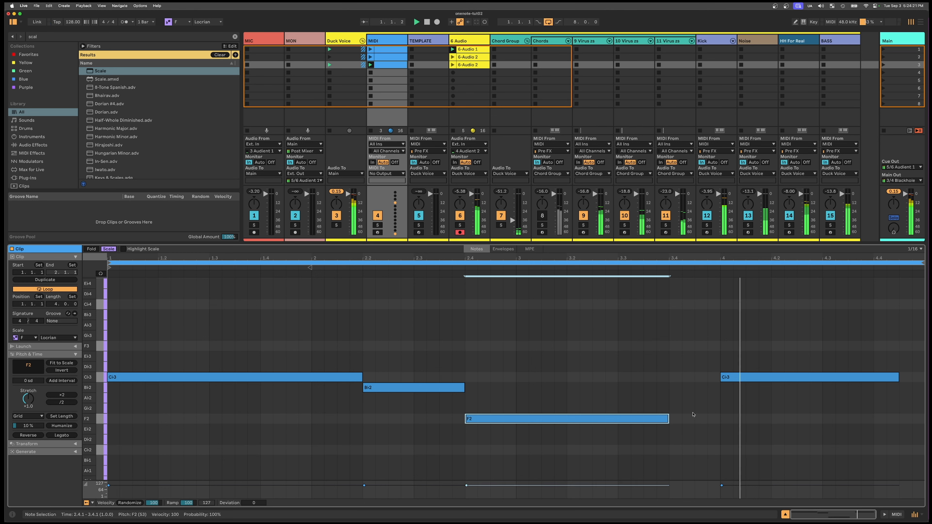
{"action": "left_click_drag", "start_coordinate": [667, 419], "coordinate": [695, 420]}
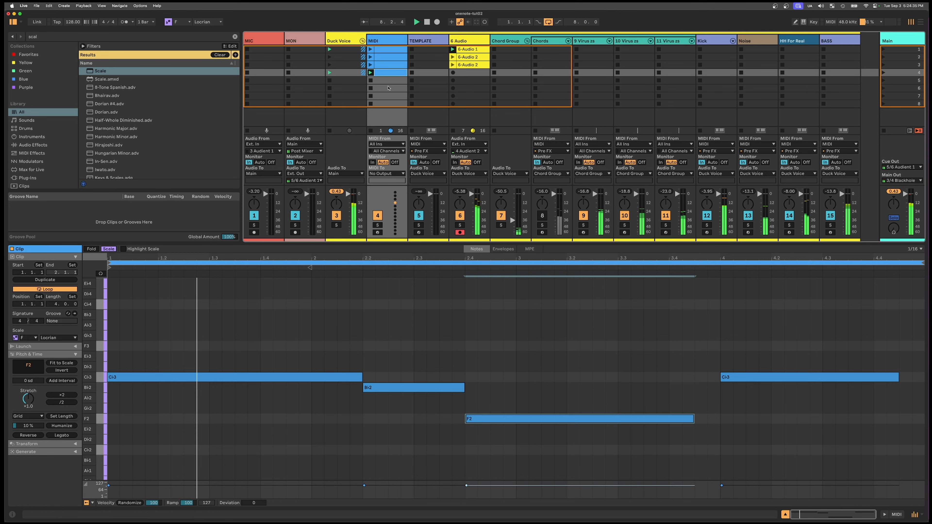
- In the fourth MIDI clip, lower the first note to G♭2 and raise the F2 note to C♭3
{"action": "left_click", "coordinate": [351, 380]}
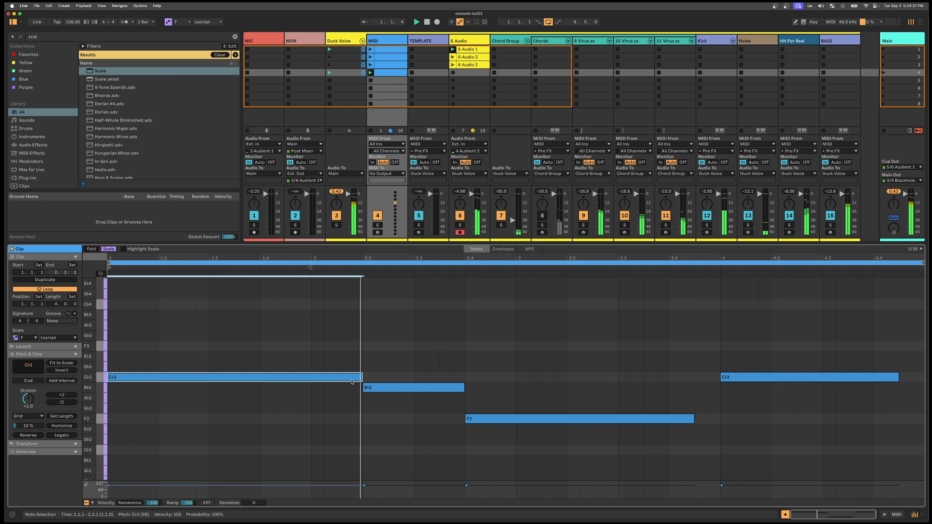
{"action": "key", "text": "Down"}
{"action": "key", "text": "Down"}
{"action": "key", "text": "Down"}
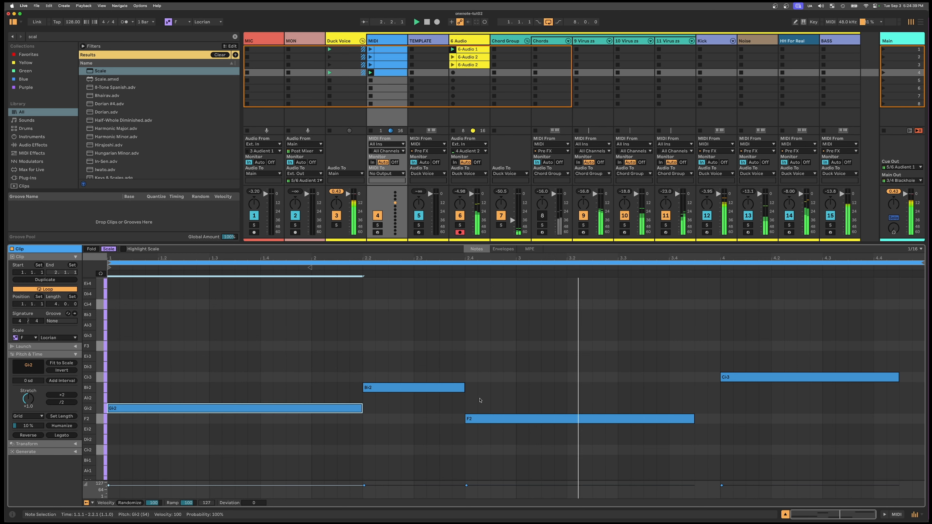
{"action": "left_click", "coordinate": [510, 419]}
{"action": "key", "text": "Up"}
{"action": "key", "text": "Up"}
{"action": "key", "text": "Up"}
{"action": "key", "text": "Up"}
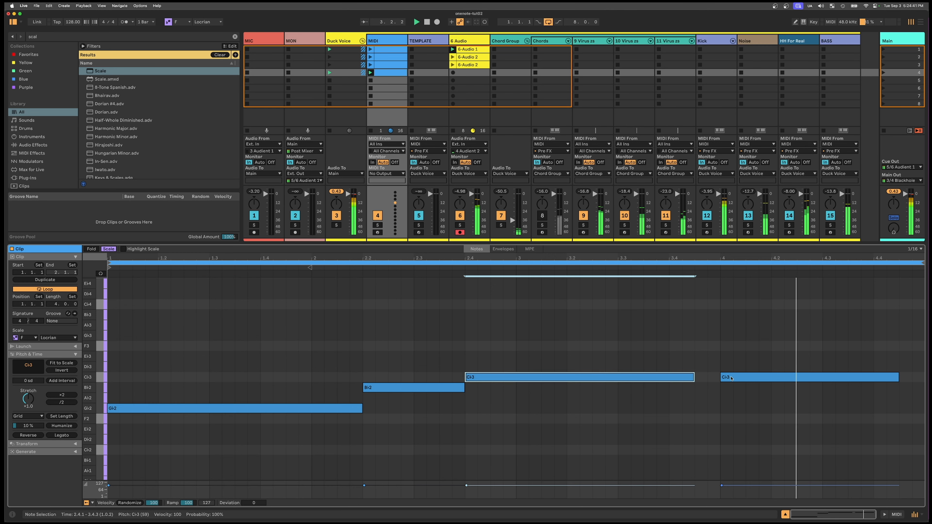
- Shorten the third note to two beats and move the last note to A♭2 directly after it
{"action": "left_click_drag", "start_coordinate": [734, 377], "coordinate": [733, 351]}
{"action": "left_click_drag", "start_coordinate": [694, 377], "coordinate": [570, 382]}
{"action": "left_click_drag", "start_coordinate": [756, 351], "coordinate": [604, 403]}
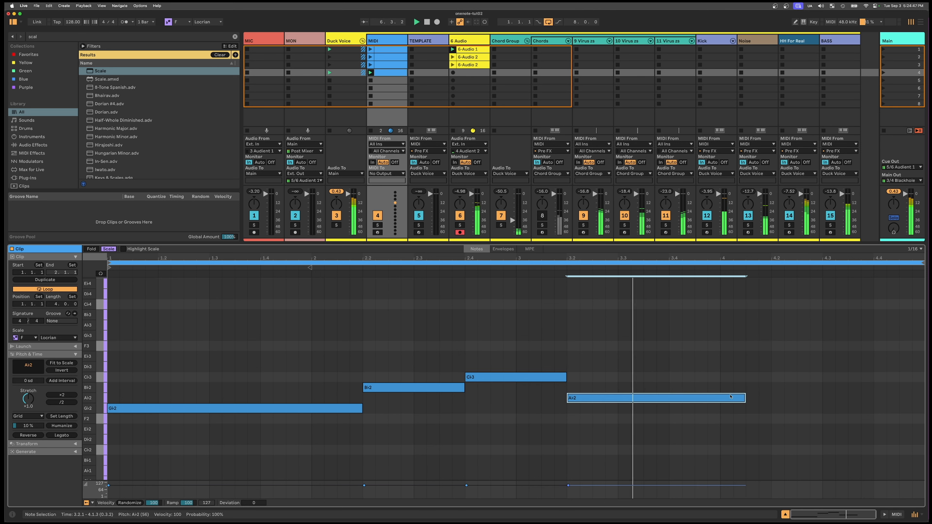
- Extend the A♭2 note to the end of the clip and lower the first note by one scale step
{"action": "left_click", "coordinate": [747, 399]}
{"action": "left_click_drag", "start_coordinate": [747, 399], "coordinate": [920, 397]}
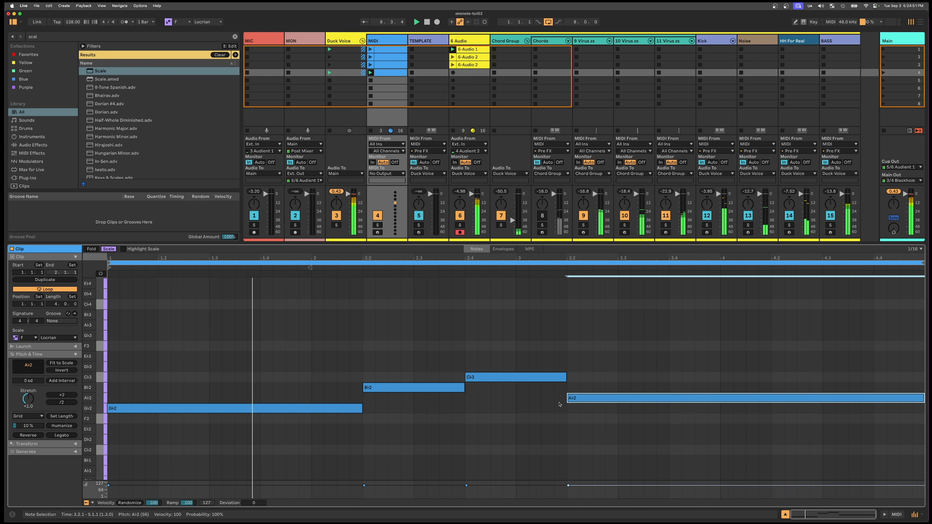
{"action": "left_click", "coordinate": [328, 408]}
{"action": "key", "text": "Down"}
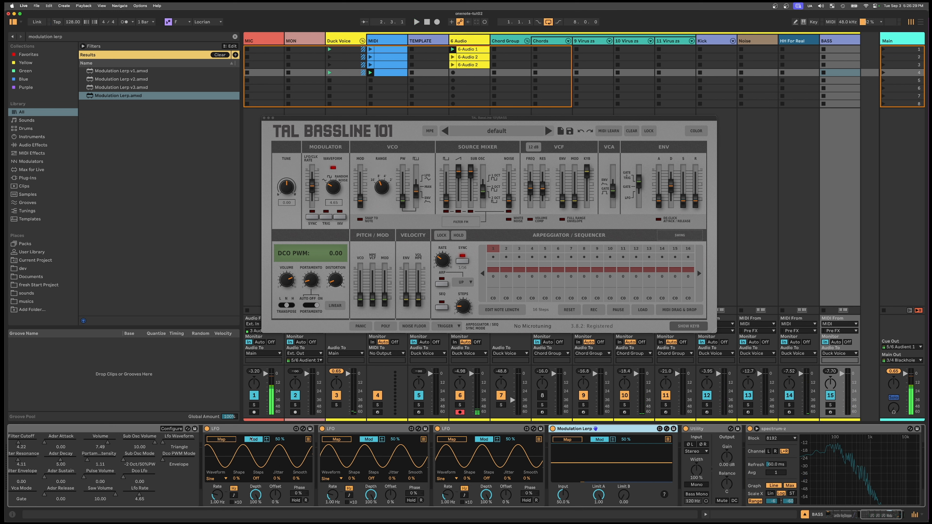
- Switch the LFO modulation to Remote and map Modulation Lerp to TAL BassLine 101's Filter Cutoff
{"action": "left_click", "coordinate": [253, 439]}
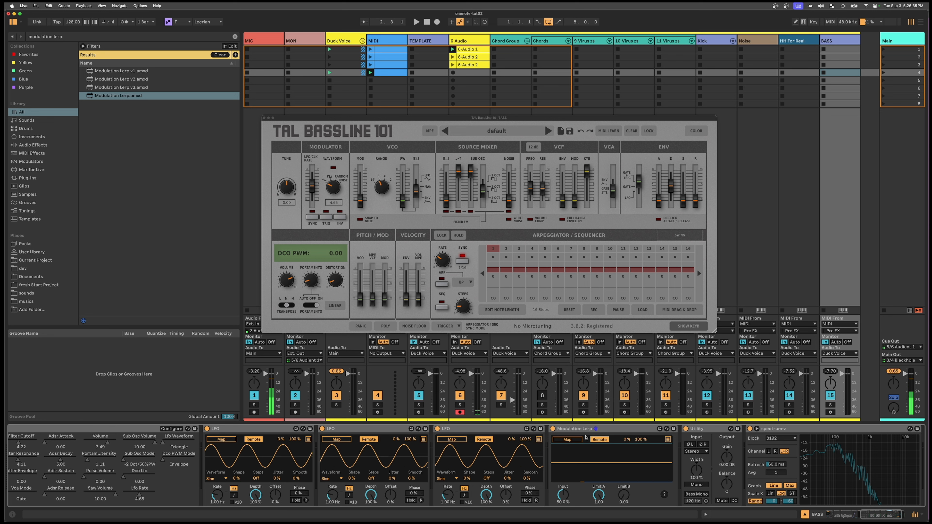
{"action": "left_click", "coordinate": [621, 429]}
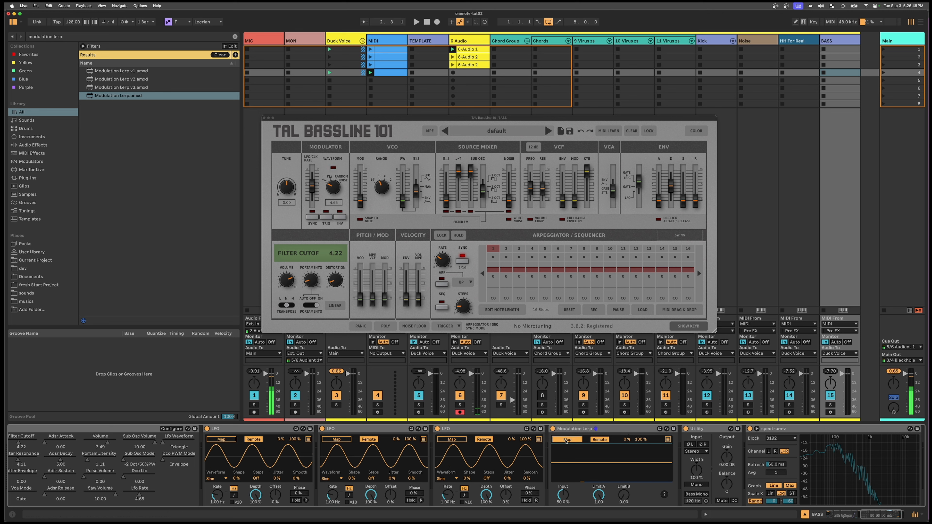
{"action": "scroll", "coordinate": [347, 481], "scroll_direction": "left", "scroll_amount": 8}
{"action": "left_click", "coordinate": [302, 439]}
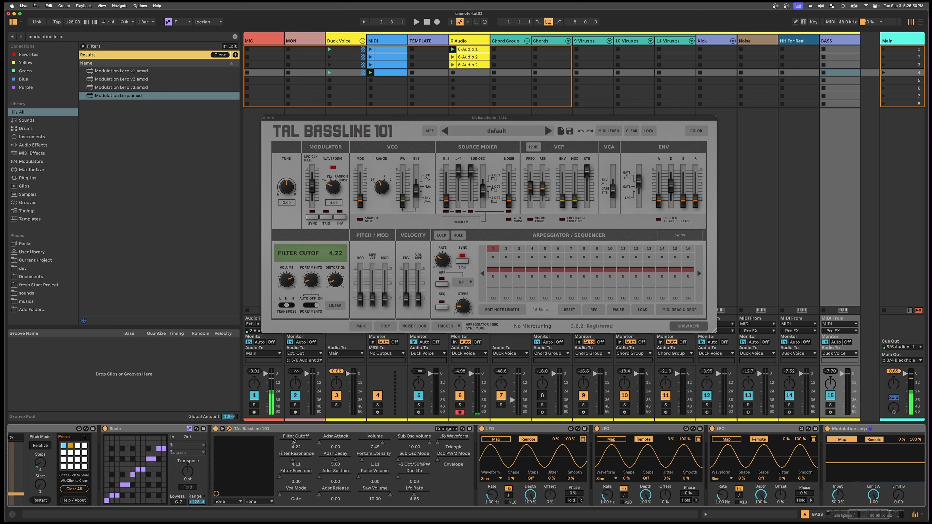
- Map the third LFO to Modulation Lerp's Input
{"action": "scroll", "coordinate": [591, 467], "scroll_direction": "right", "scroll_amount": 8}
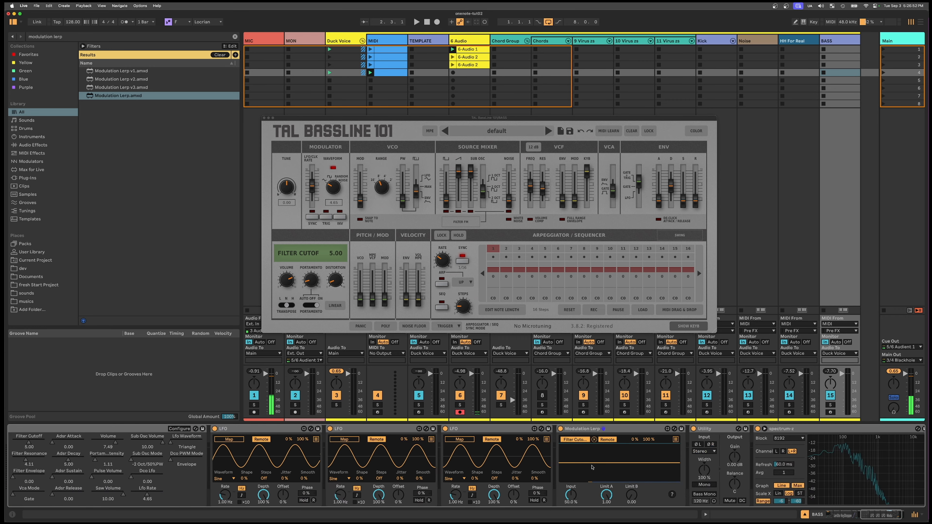
{"action": "scroll", "coordinate": [591, 467], "scroll_direction": "left", "scroll_amount": 3}
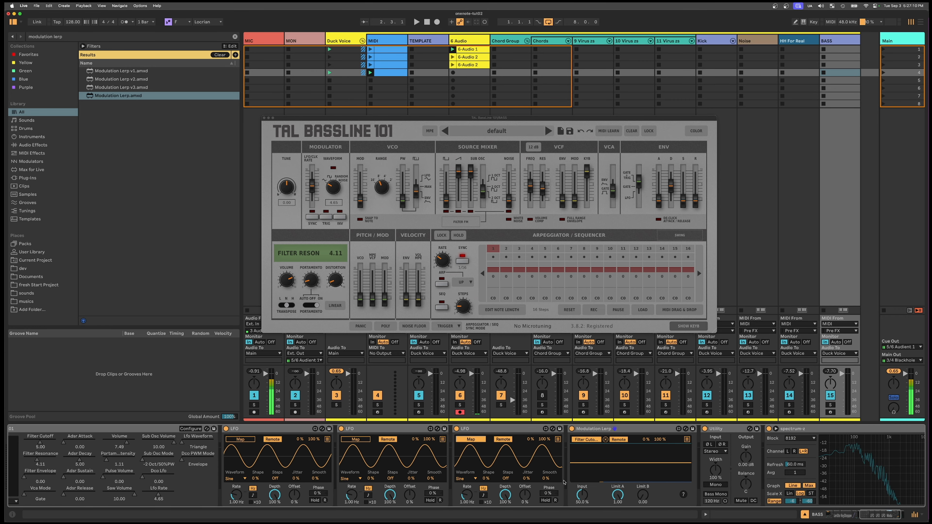
{"action": "left_click", "coordinate": [583, 495]}
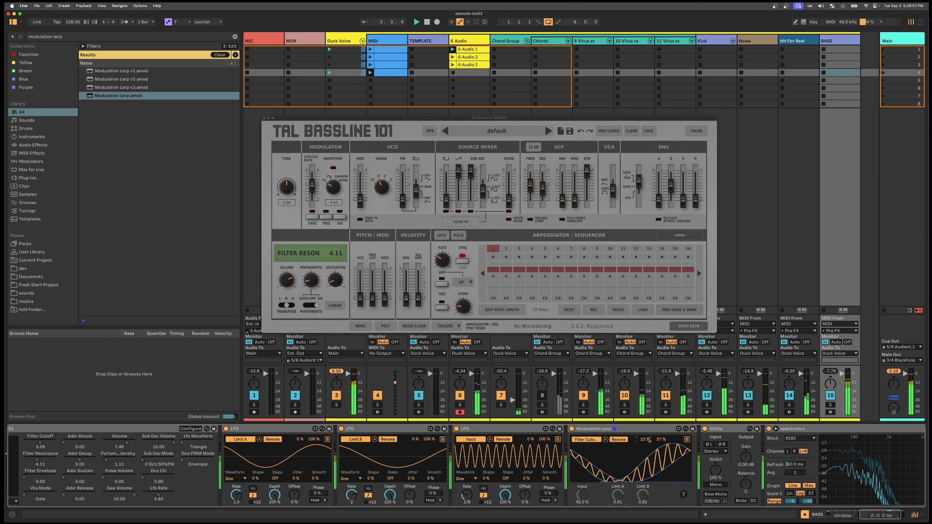
- Raise the minimum of Modulation Lerp's Filter Cutoff range to 38% and set TAL BassLine 101's filter resonance to 3.38
{"action": "left_click_drag", "start_coordinate": [649, 440], "coordinate": [648, 430]}
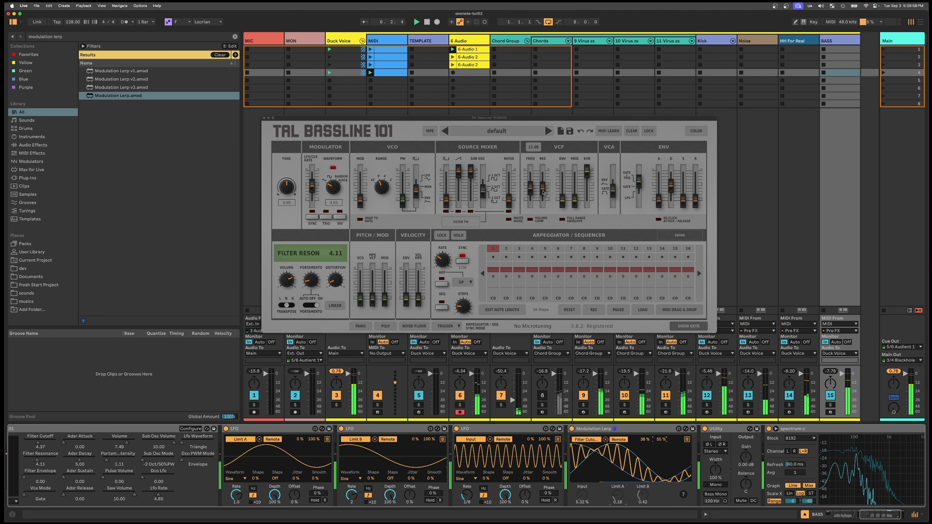
{"action": "left_click_drag", "start_coordinate": [542, 189], "coordinate": [543, 192]}
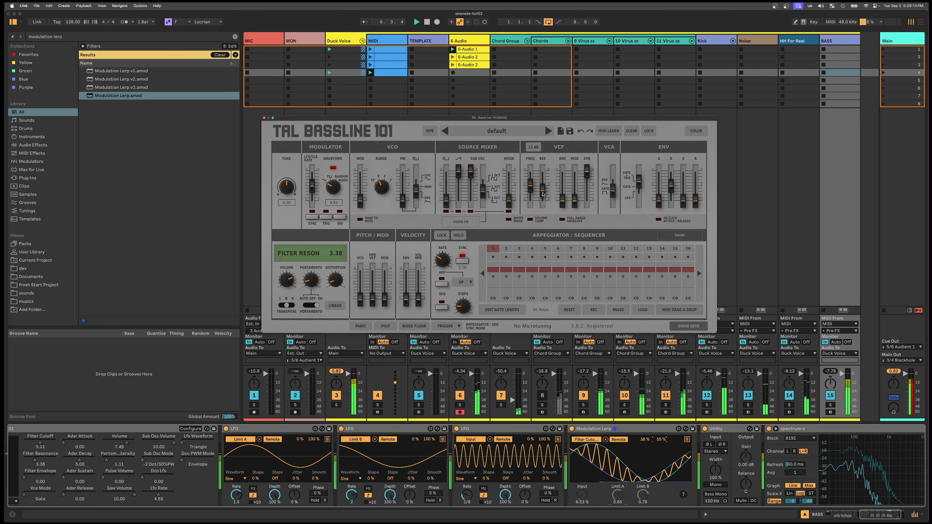
- Duplicate the MIDI track's fourth clip into its fifth slot
{"action": "scroll", "coordinate": [115, 443], "scroll_direction": "left", "scroll_amount": 15}
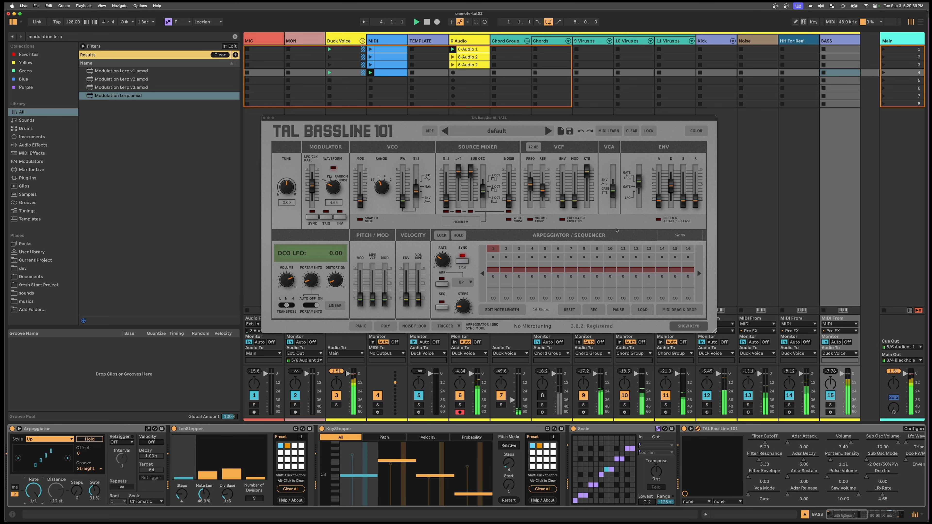
{"action": "scroll", "coordinate": [746, 213], "scroll_direction": "right", "scroll_amount": 2}
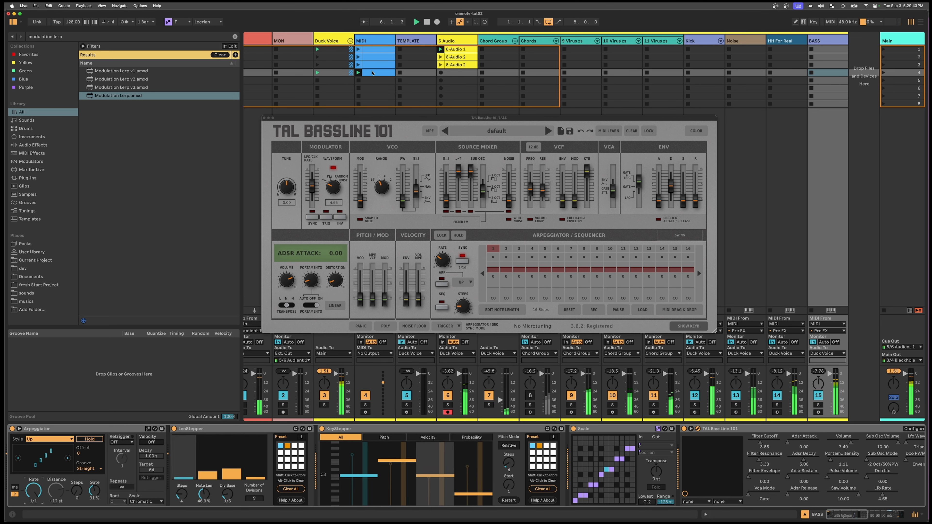
{"action": "left_click_drag", "start_coordinate": [372, 73], "coordinate": [378, 81]}
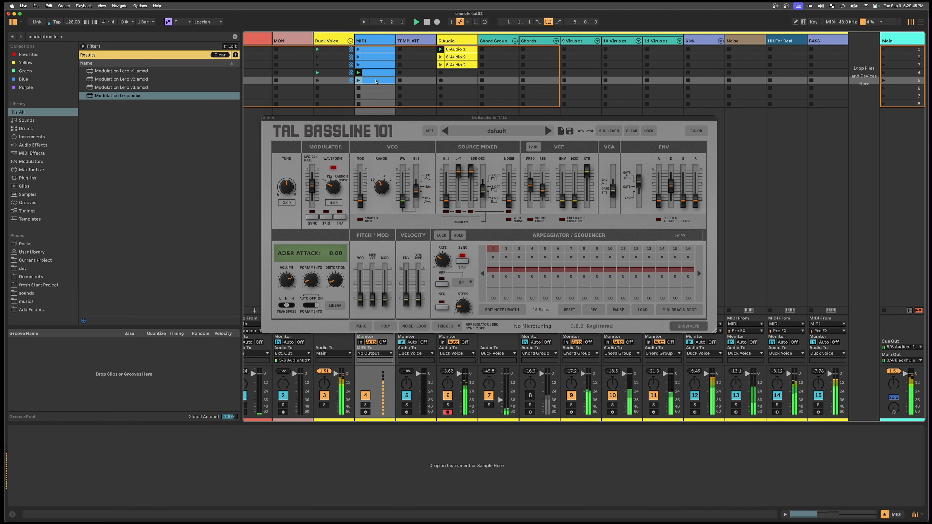
- In the MIDI track's fifth clip, raise the first note to A♭2, and transpose all notes up three scale steps to span D♭3–F3
{"action": "double_click", "coordinate": [375, 80]}
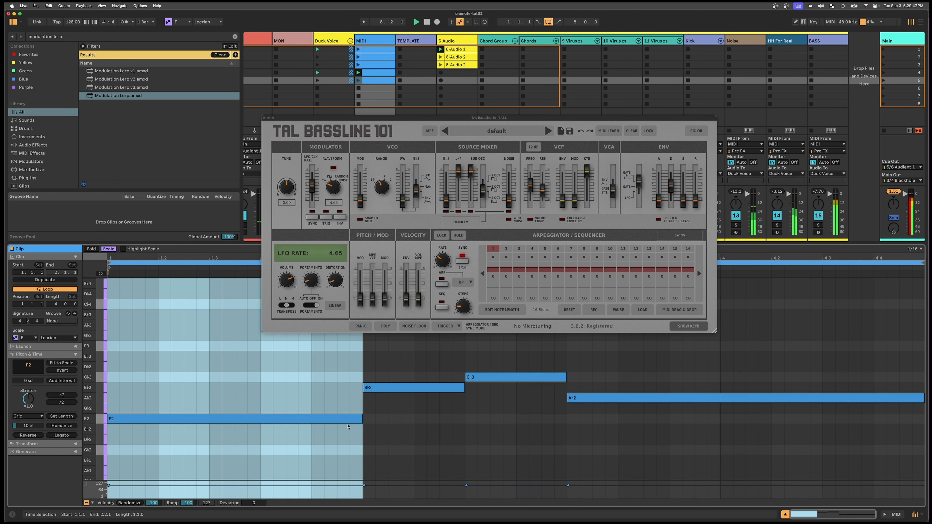
{"action": "left_click", "coordinate": [585, 399]}
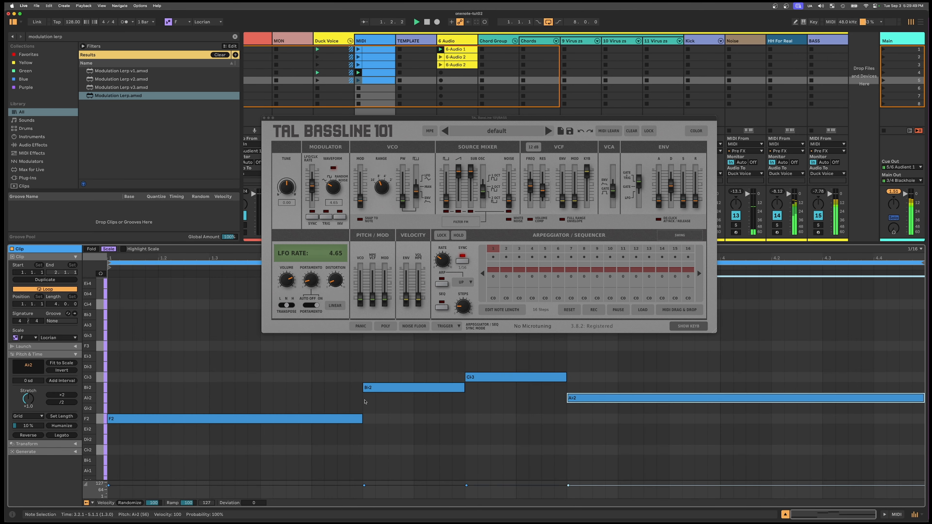
{"action": "left_click", "coordinate": [342, 420]}
{"action": "key", "text": "Up"}
{"action": "key", "text": "Up"}
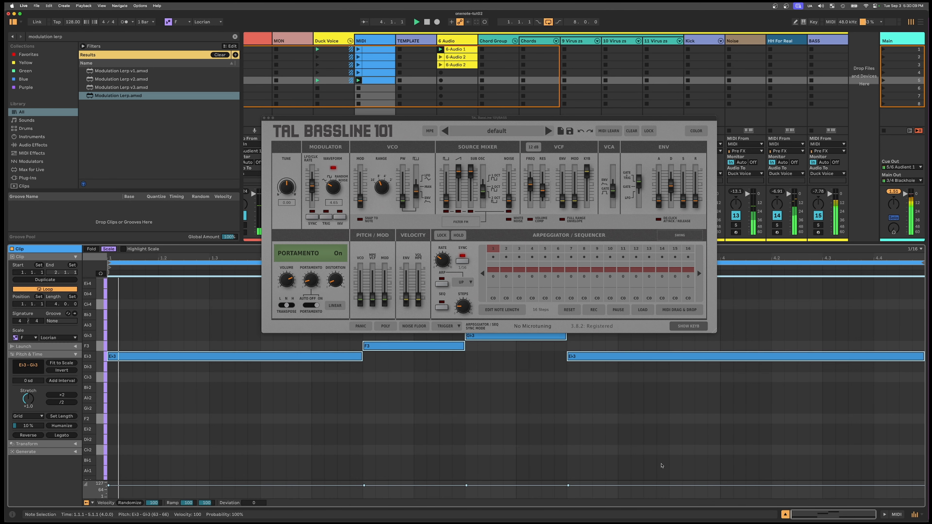
{"action": "key", "text": "Down"}
{"action": "key", "text": "Down"}
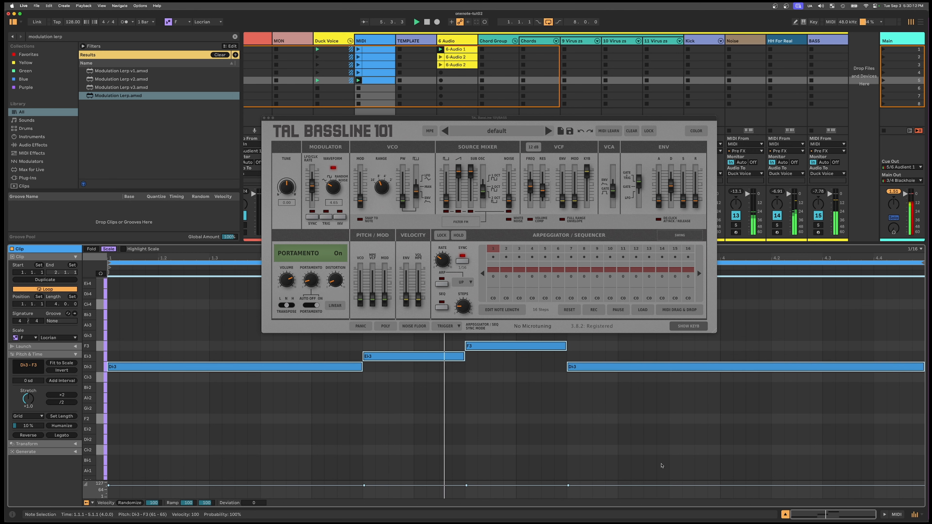
- Extend the end of the F3 note to 3.3.1 so it overlaps the start of the last D♭3 note
{"action": "left_click", "coordinate": [592, 420]}
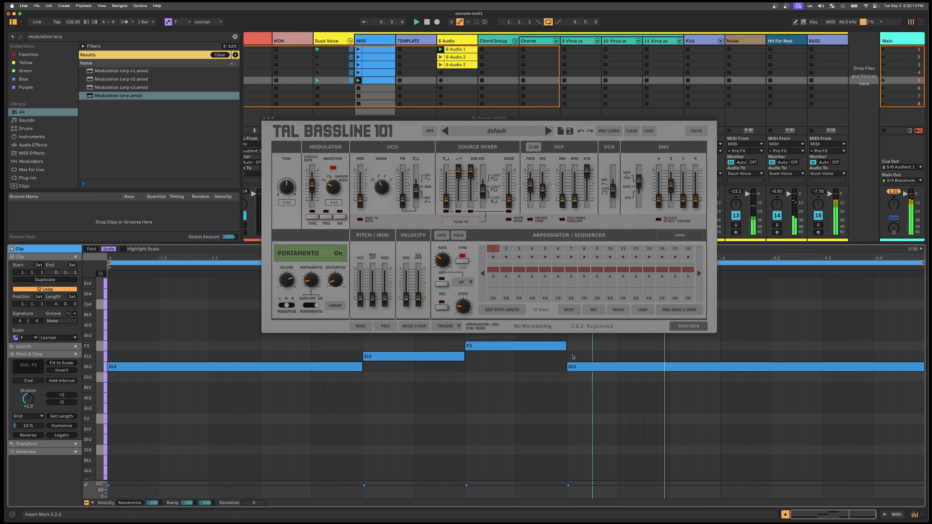
{"action": "left_click", "coordinate": [565, 347]}
{"action": "left_click_drag", "start_coordinate": [566, 347], "coordinate": [620, 346]}
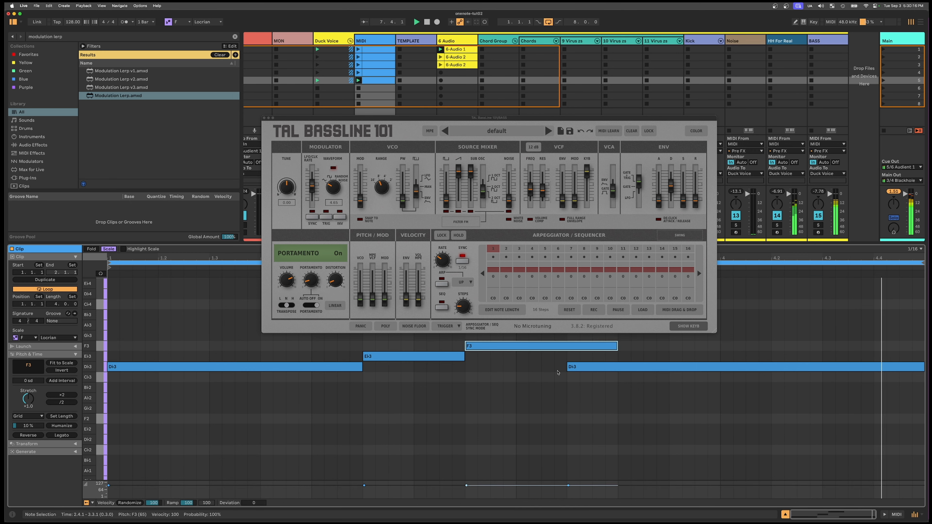